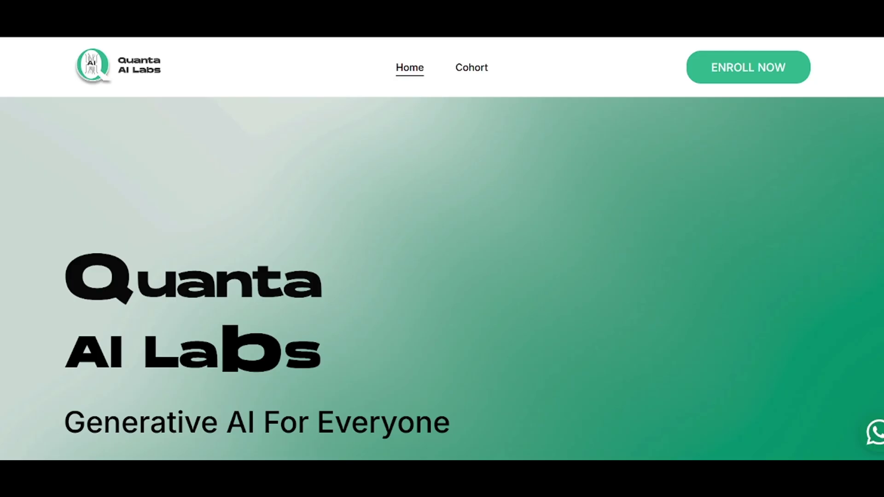
# - Scroll through the Quanta AI Labs cohort, services and week-by-week curriculum sections
pyautogui.scroll(-10, 442, 248)
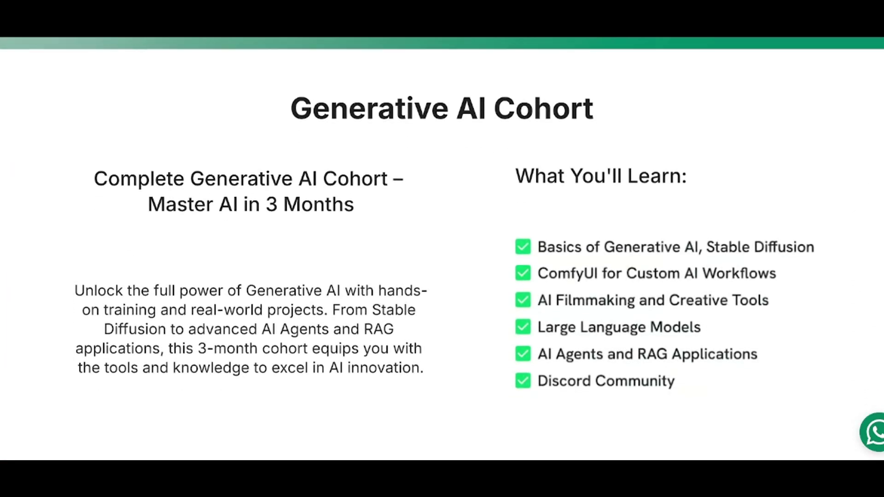
pyautogui.scroll(-1, 442, 248)
pyautogui.scroll(-5, 442, 249)
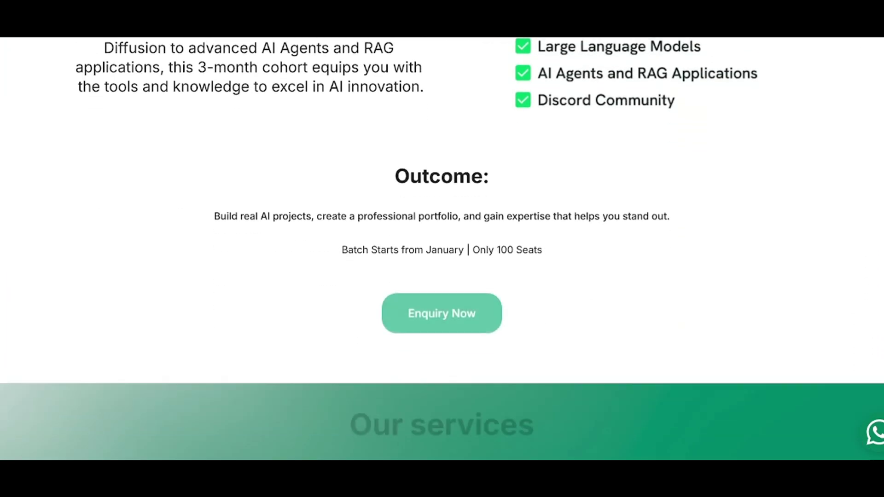
pyautogui.scroll(-8, 442, 248)
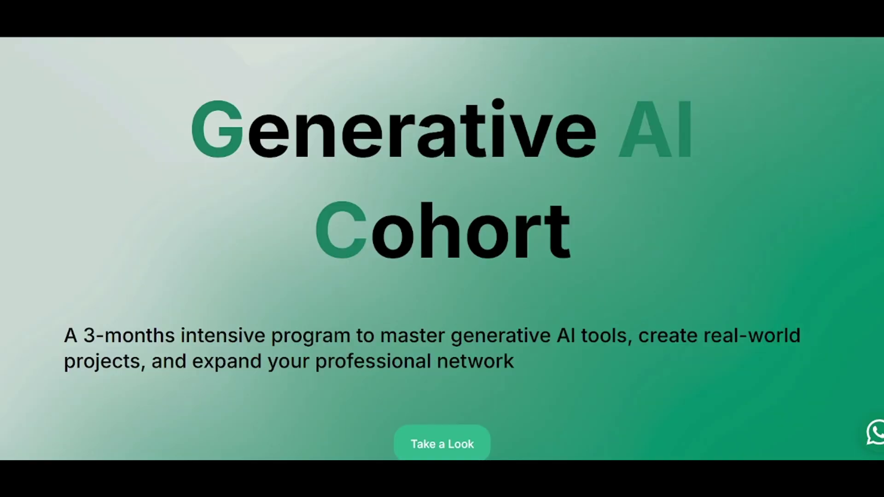
pyautogui.scroll(-8, 442, 248)
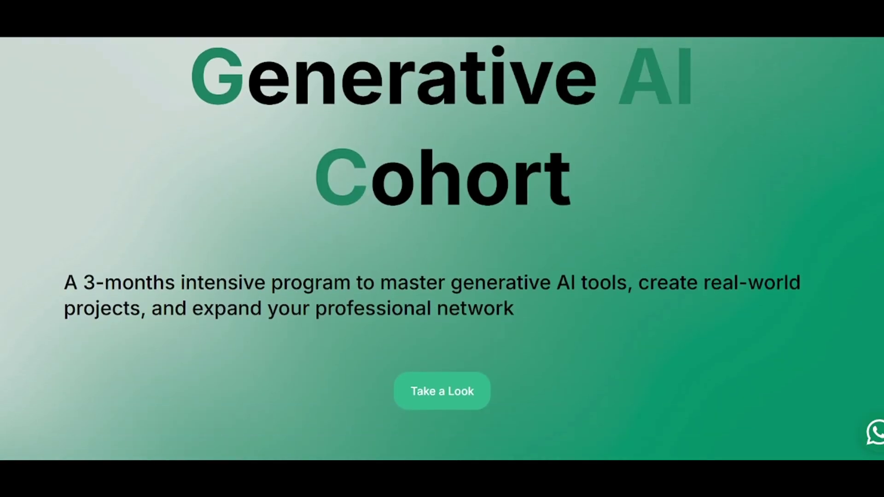
pyautogui.scroll(-2, 442, 248)
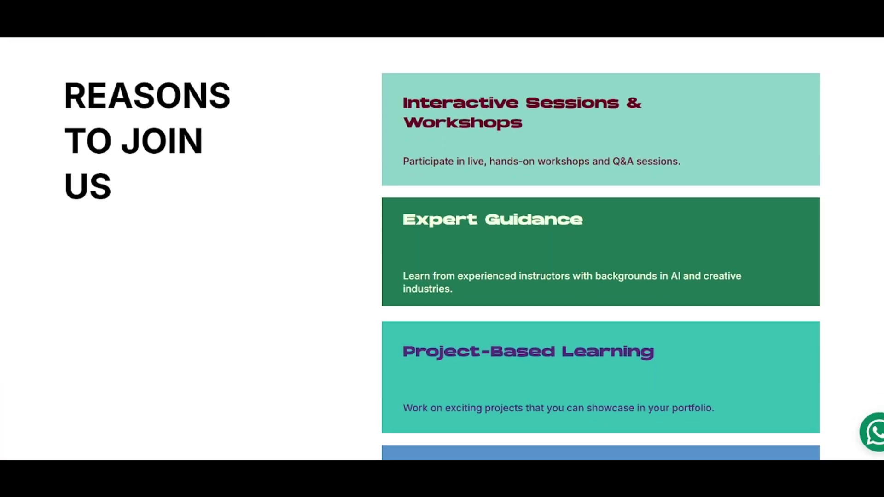
pyautogui.scroll(-12, 442, 248)
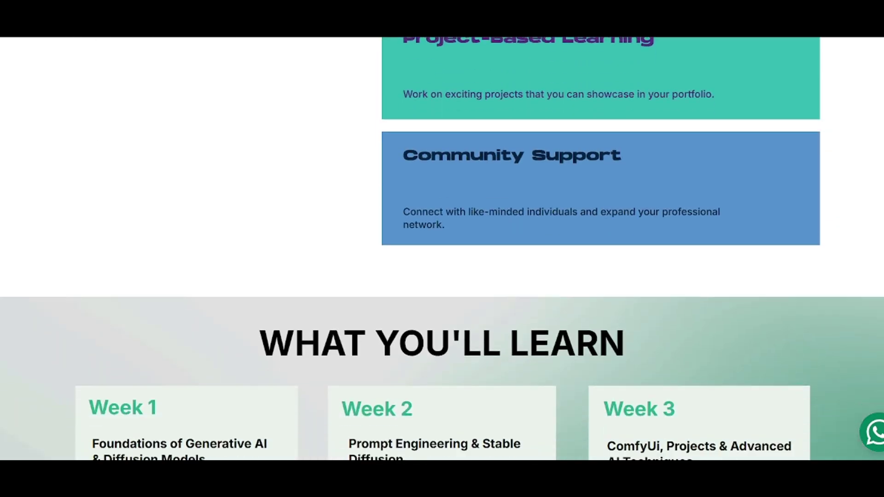
pyautogui.scroll(-2, 442, 249)
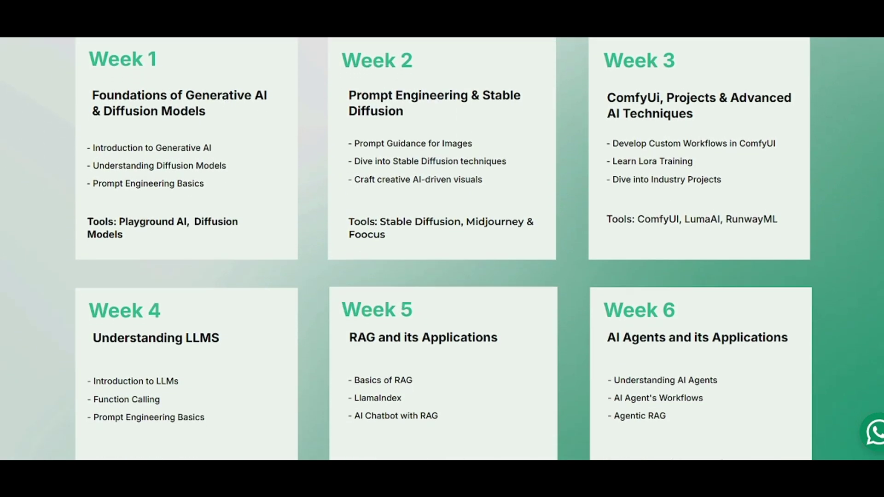
pyautogui.scroll(-6, 442, 249)
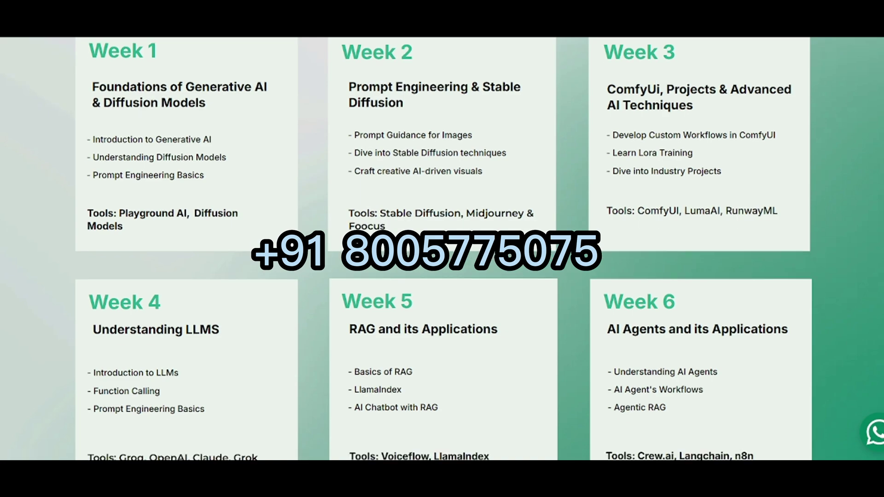
pyautogui.scroll(-4, 442, 249)
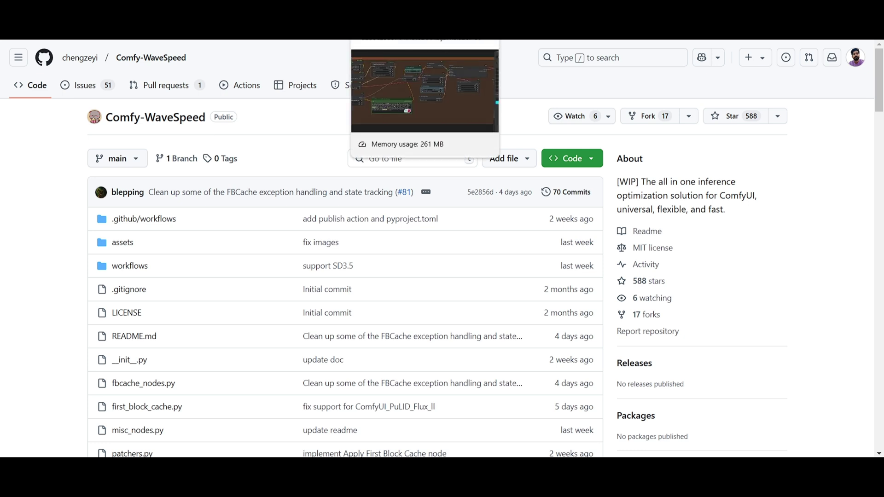
# - Zoom in on the Hunyuan + WaveSpeed workflow in ComfyUI, nudging the Unet Loader (GGUF) node
pyautogui.click(425, 32)
pyautogui.scroll(5, 252, 235)
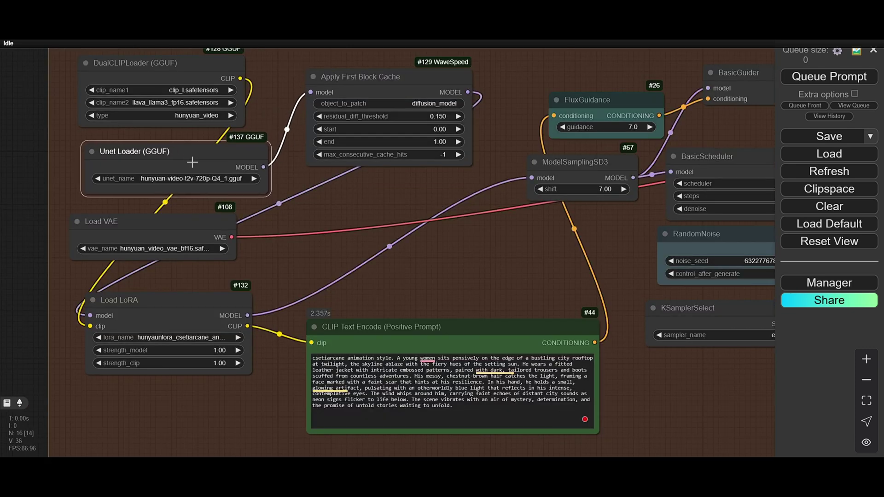
pyautogui.scroll(2, 192, 162)
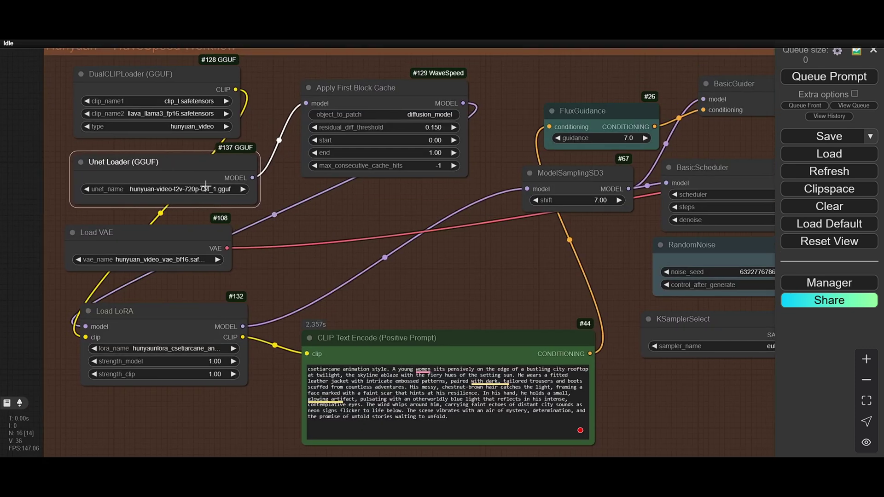
pyautogui.moveTo(200, 176); pyautogui.dragTo(202, 176)
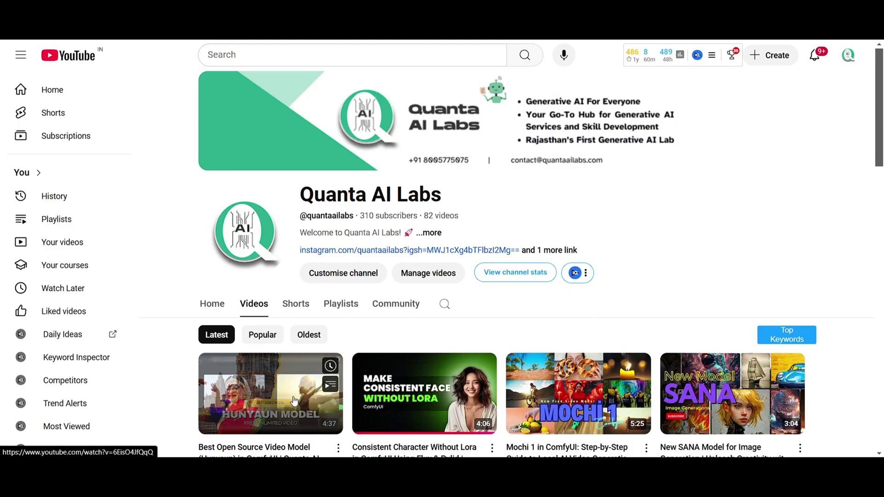
pyautogui.scroll(-2, 444, 445)
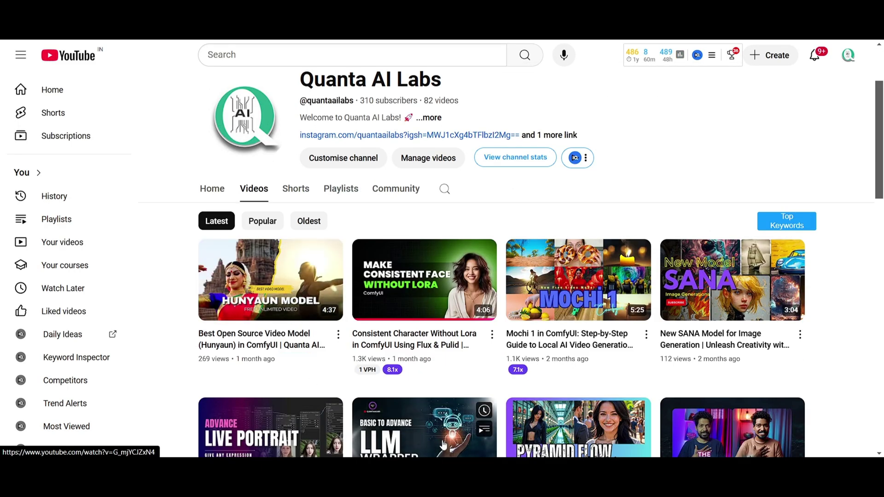
pyautogui.moveTo(276, 352)
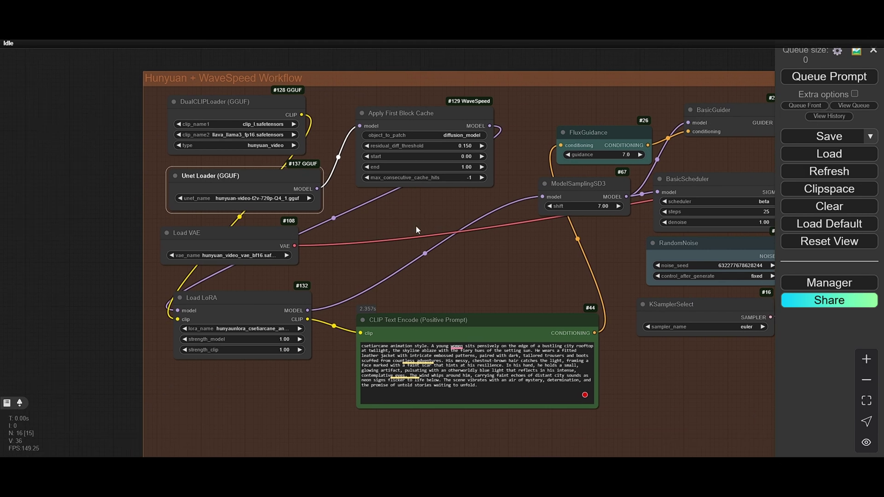
pyautogui.scroll(3, 397, 234)
pyautogui.moveTo(229, 209); pyautogui.dragTo(225, 214)
pyautogui.moveTo(400, 266); pyautogui.dragTo(408, 285)
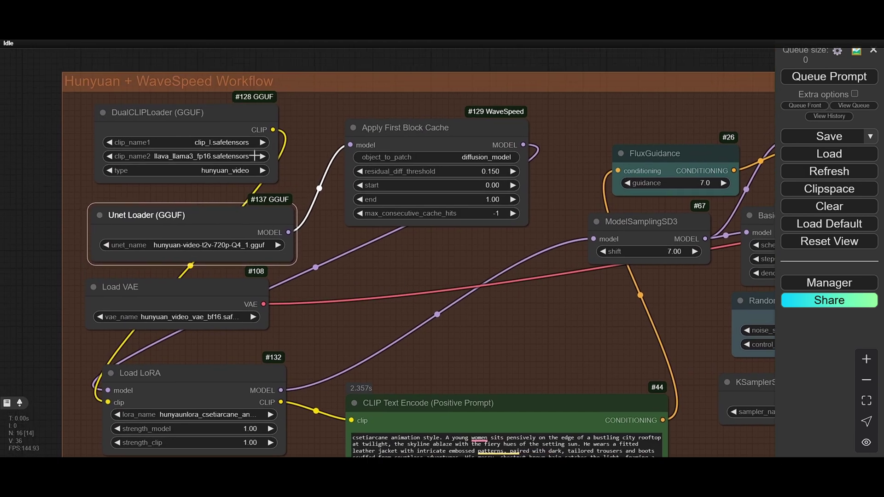
pyautogui.click(225, 138)
pyautogui.moveTo(225, 138); pyautogui.dragTo(227, 133)
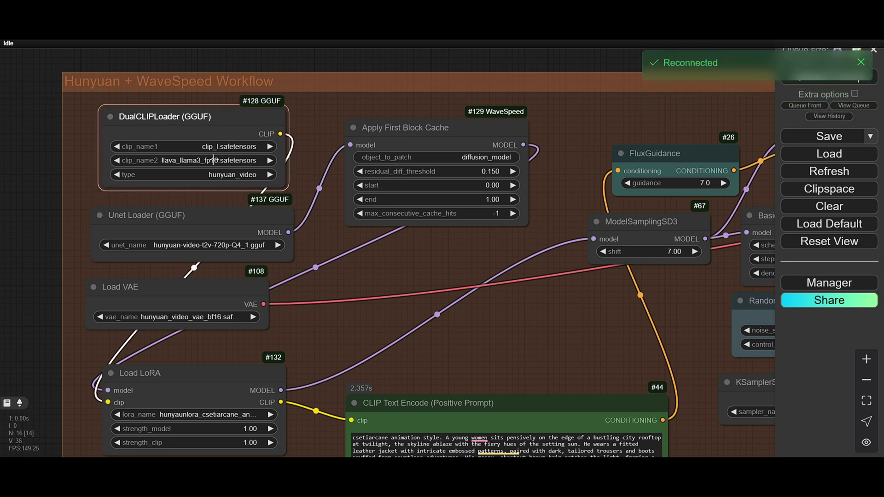
pyautogui.click(212, 160)
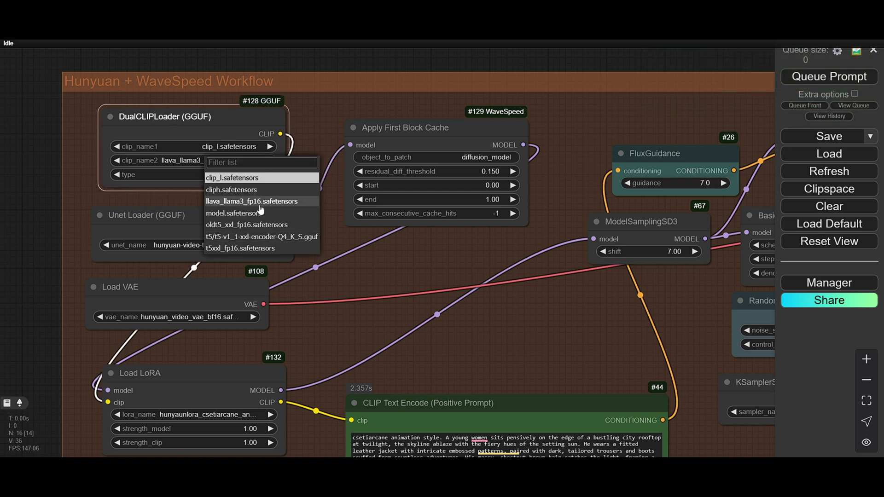
pyautogui.click(235, 201)
pyautogui.moveTo(441, 265); pyautogui.dragTo(431, 261)
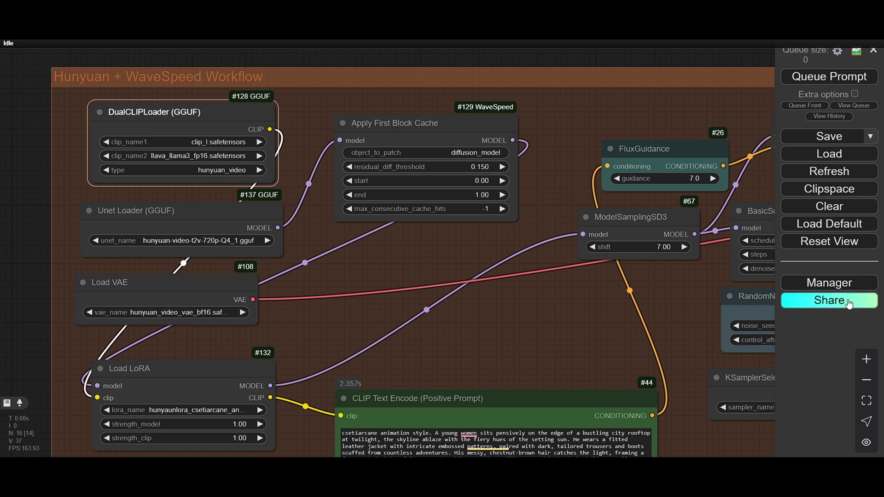
# - Search the Model Manager for 'hun', review the installed Hunyuan video models, then close it
pyautogui.click(824, 284)
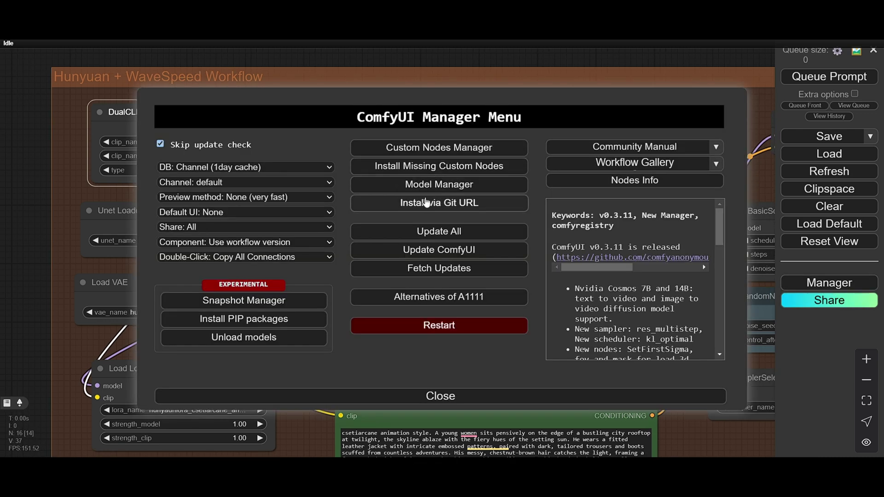
pyautogui.click(437, 185)
pyautogui.click(447, 108)
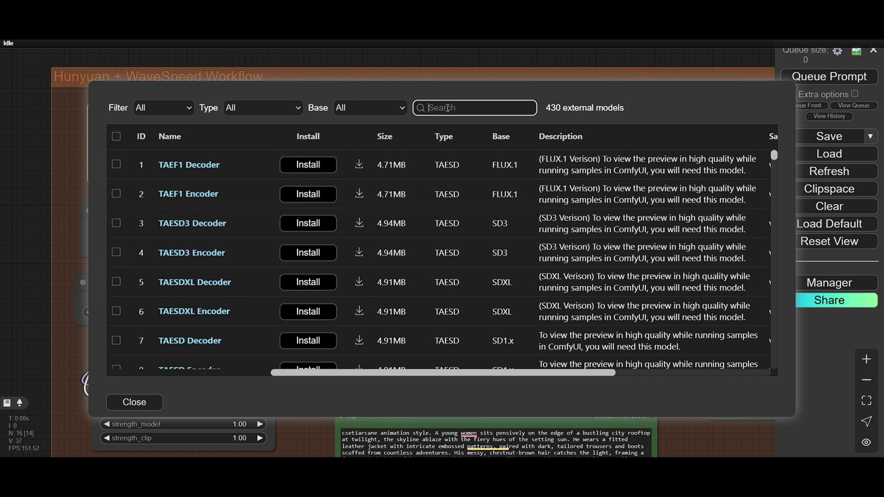
pyautogui.write('hun')
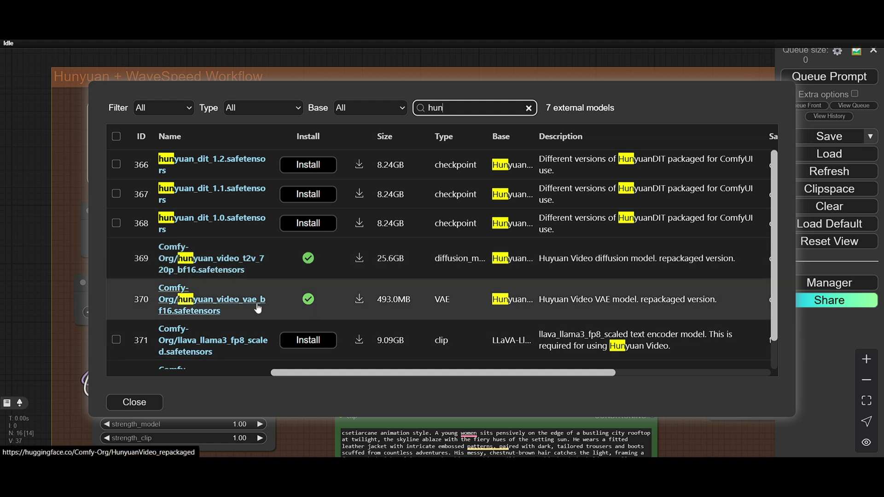
pyautogui.scroll(-1, 258, 309)
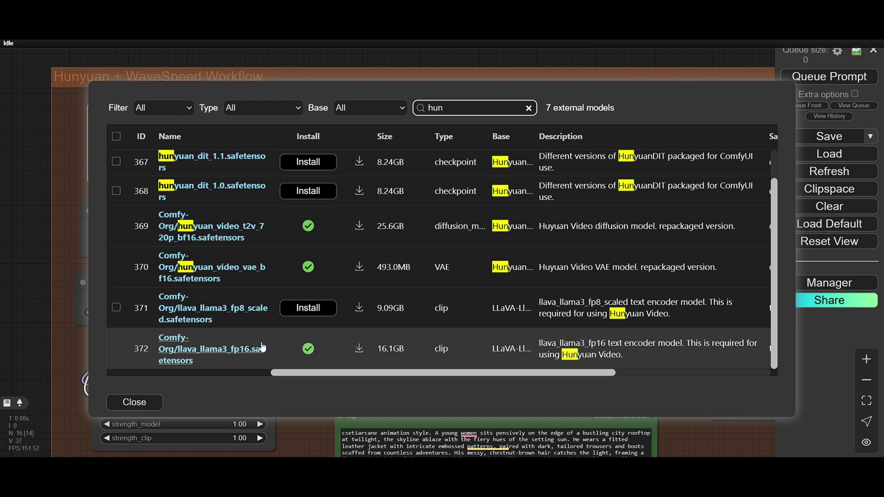
pyautogui.scroll(1, 254, 322)
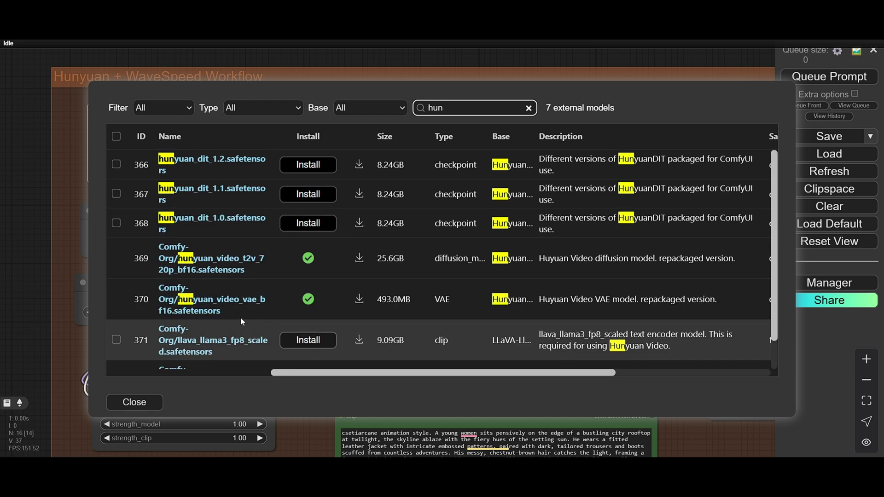
pyautogui.click(142, 406)
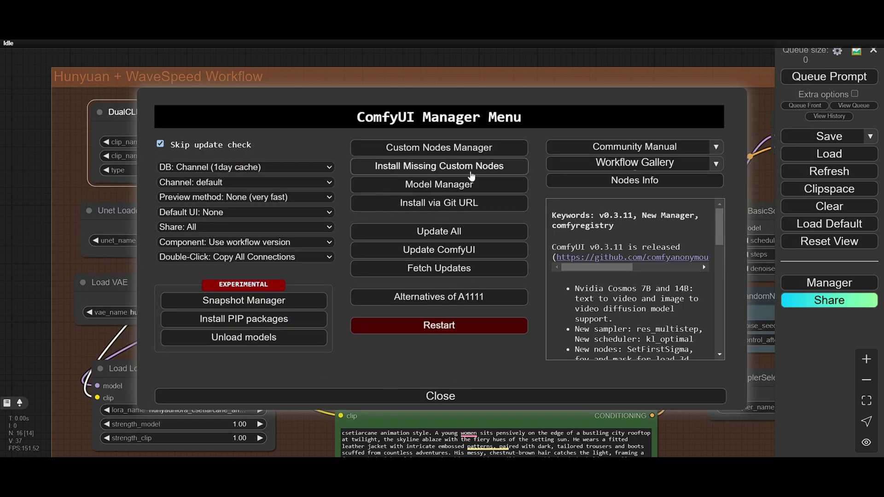
# - Search the Custom Nodes Manager for 'waves' and 'wave', finding no WaveSpeed pack, then clear the search
pyautogui.click(465, 157)
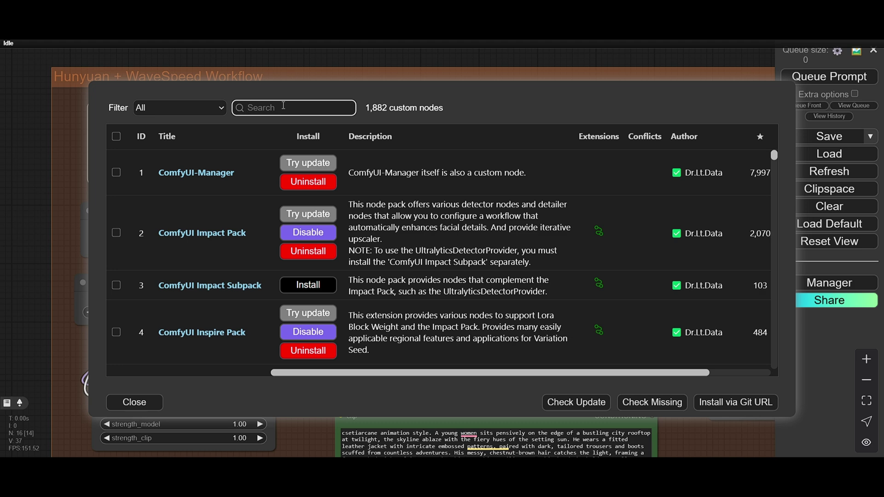
pyautogui.write('wa')
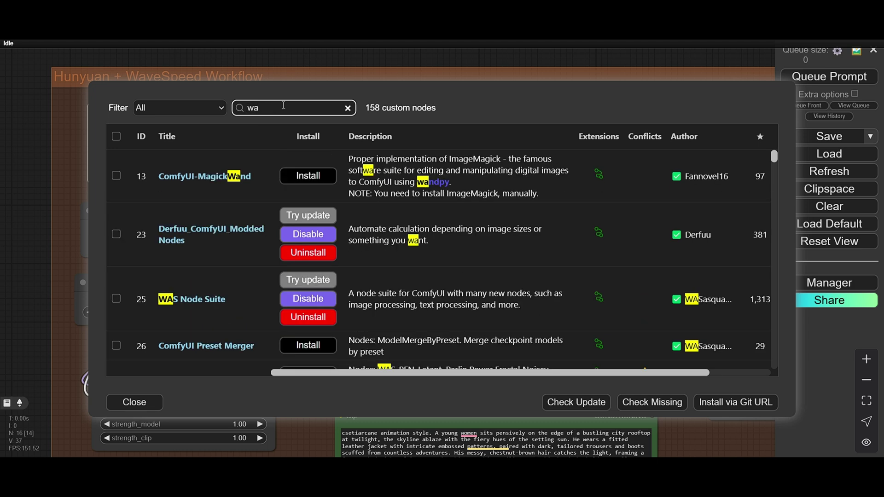
pyautogui.write('vea')
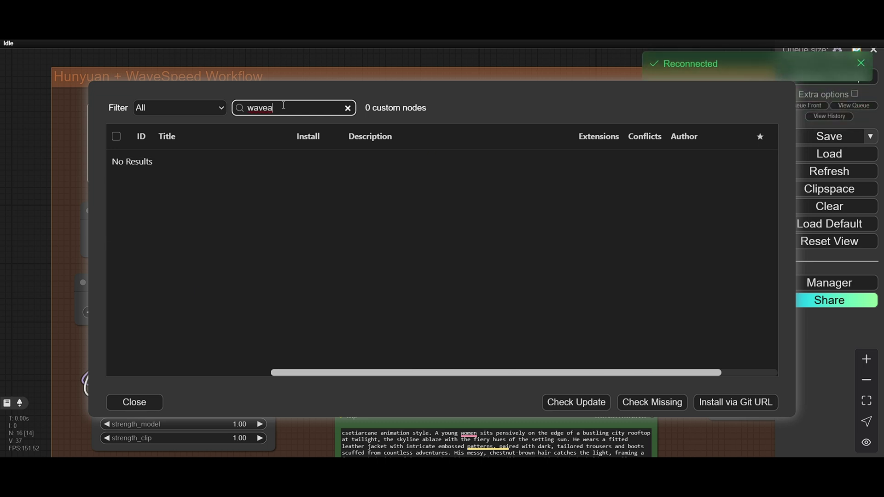
pyautogui.press('BackSpace')
pyautogui.write('s')
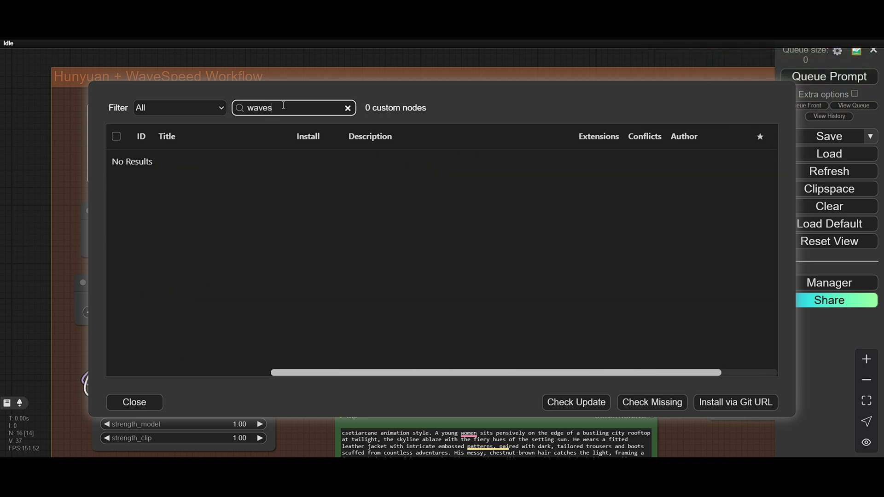
pyautogui.press('BackSpace')
pyautogui.press('BackSpace')
pyautogui.press('BackSpace')
pyautogui.press('BackSpace')
pyautogui.press('BackSpace')
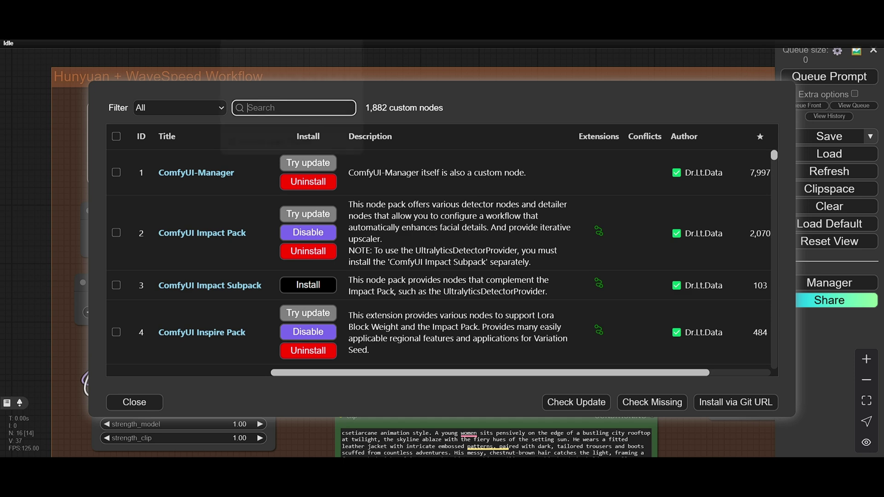
pyautogui.click(267, 37)
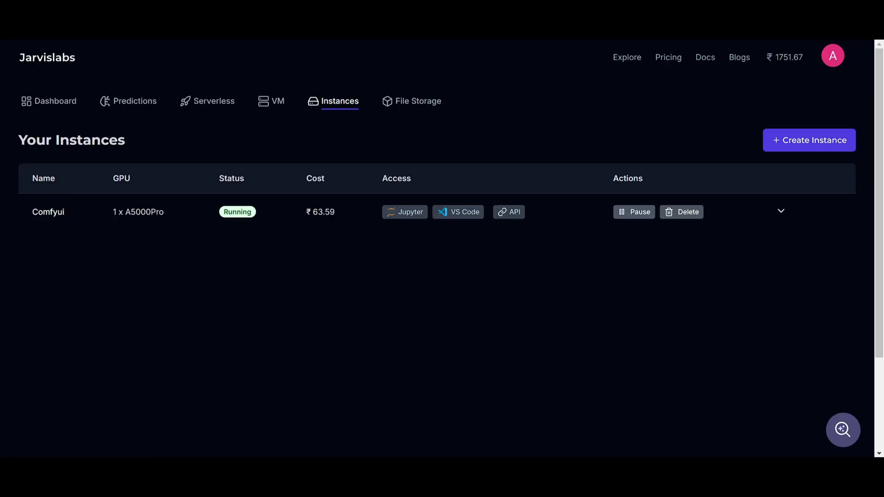
# - Launch JupyterLab for the running Comfyui instance on Jarvislabs
pyautogui.click(418, 216)
pyautogui.click(412, 217)
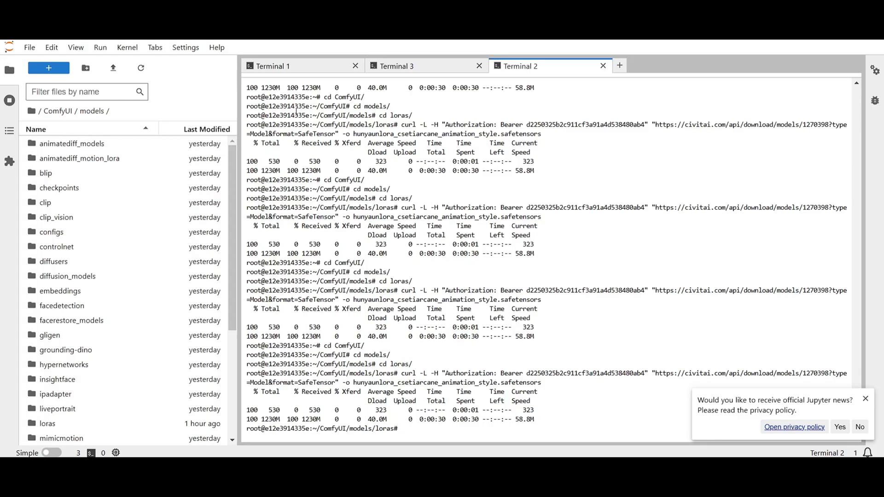
# - Start a new terminal and change into the ComfyUI custom_nodes folder with cd .. and cd custom_nodes/
pyautogui.click(619, 65)
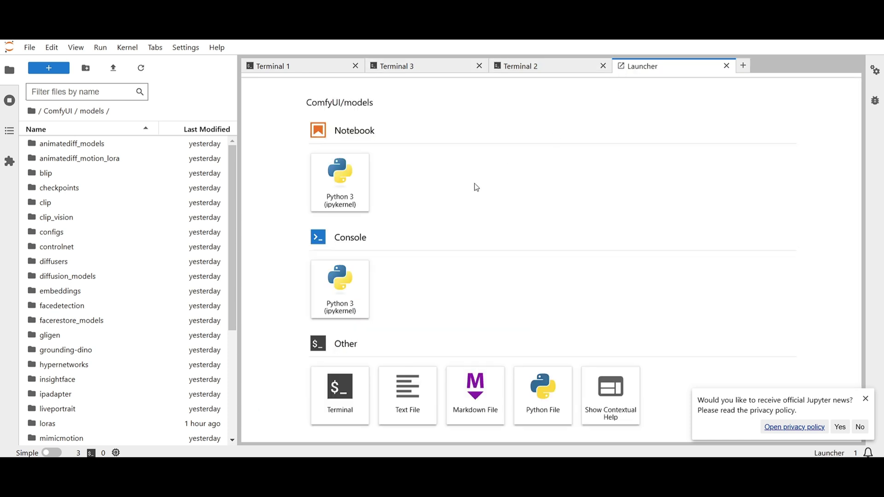
pyautogui.click(354, 388)
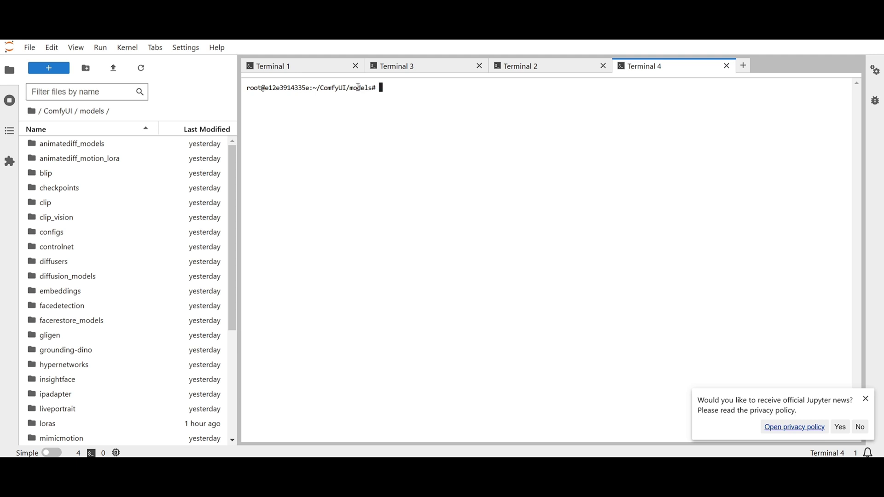
pyautogui.write('cd ..')
pyautogui.press('Return')
pyautogui.write('cd')
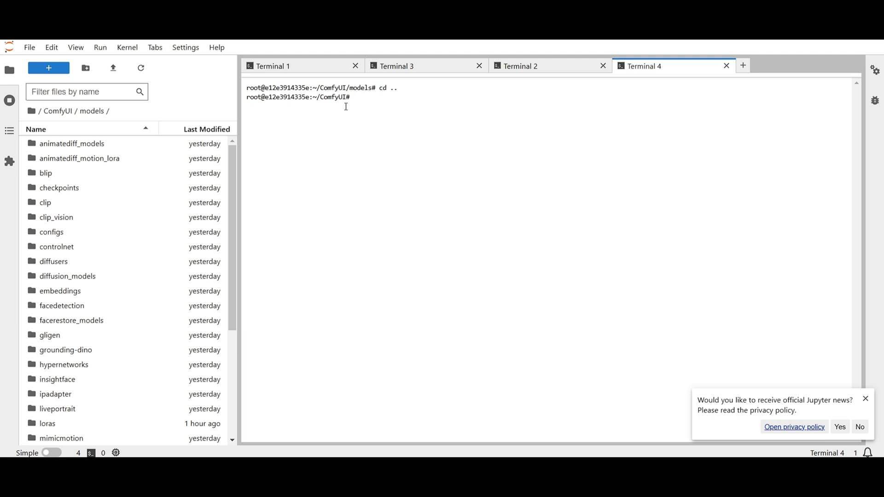
pyautogui.write('v cu')
pyautogui.press('BackSpace')
pyautogui.press('BackSpace')
pyautogui.press('BackSpace')
pyautogui.press('BackSpace')
pyautogui.write('custo')
pyautogui.press('Tab')
pyautogui.press('Return')
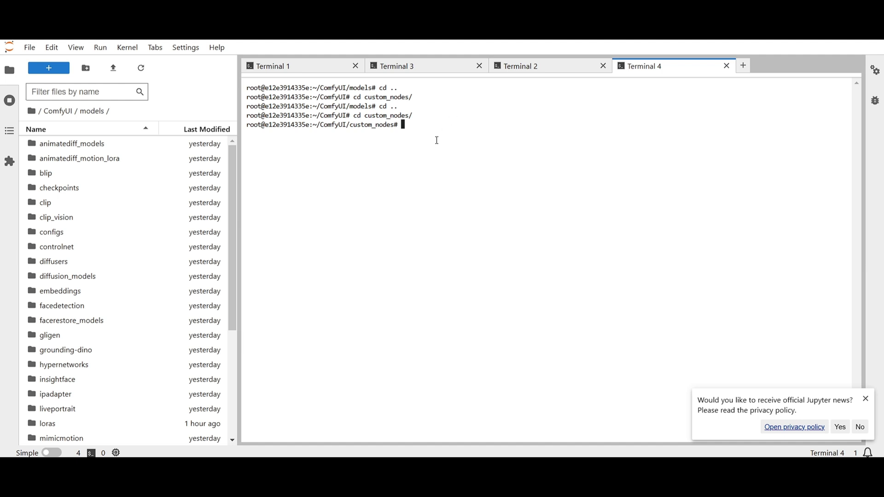
# - Copy the Comfy-WaveSpeed repository's HTTPS clone URL from GitHub
pyautogui.hotkey('ctrl', 'Tab')
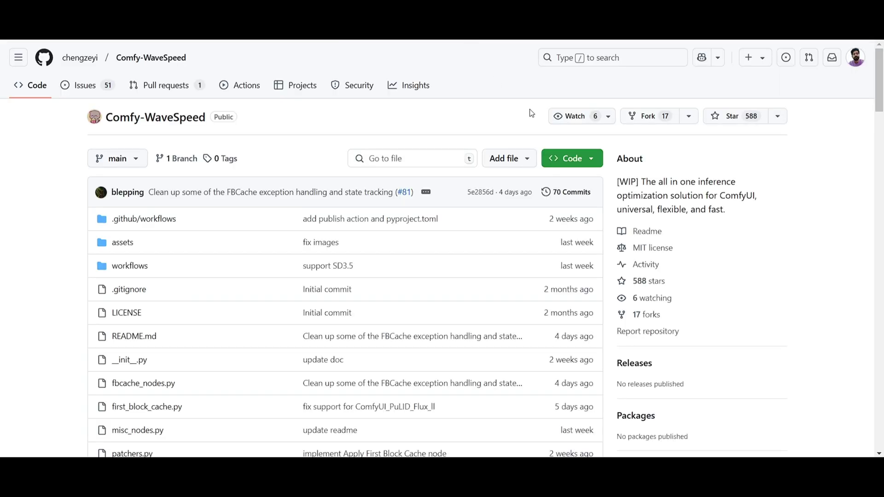
pyautogui.click(590, 158)
pyautogui.click(586, 261)
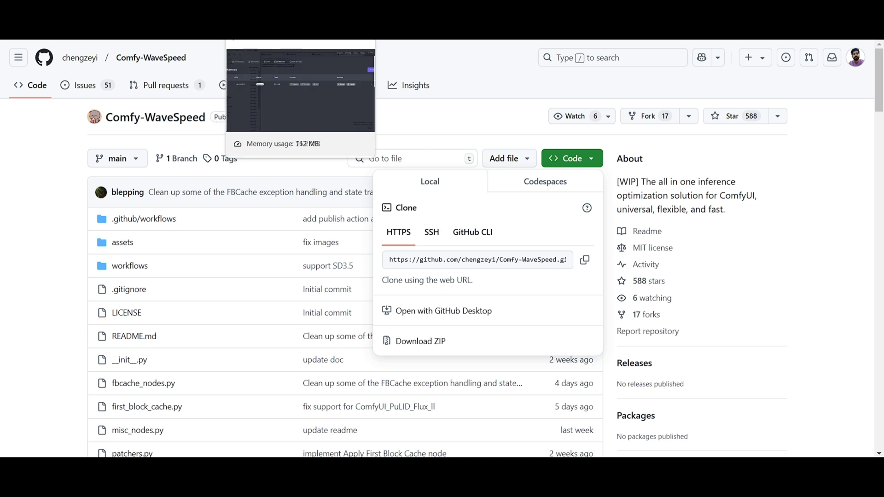
pyautogui.click(258, 28)
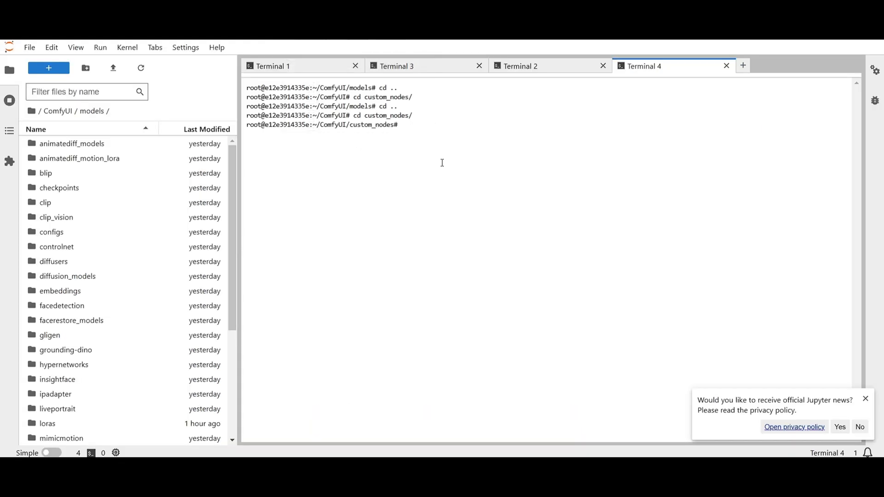
pyautogui.write('git clone')
pyautogui.hotkey('ctrl', 'v')
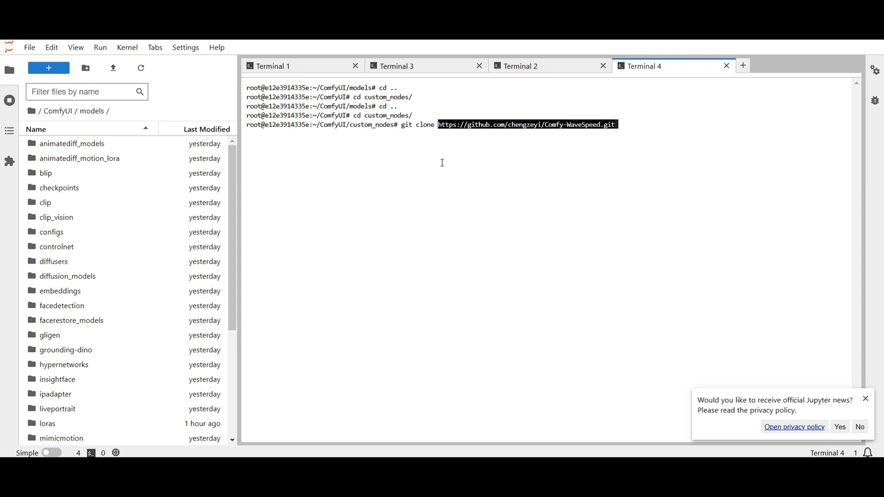
pyautogui.press('BackSpace')
pyautogui.press('BackSpace')
pyautogui.press('BackSpace')
pyautogui.press('BackSpace')
pyautogui.press('BackSpace')
pyautogui.press('BackSpace')
pyautogui.press('BackSpace')
pyautogui.press('BackSpace')
pyautogui.press('BackSpace')
pyautogui.press('BackSpace')
pyautogui.press('BackSpace')
pyautogui.press('BackSpace')
pyautogui.press('BackSpace')
pyautogui.press('BackSpace')
pyautogui.press('BackSpace')
pyautogui.press('BackSpace')
pyautogui.press('BackSpace')
pyautogui.press('BackSpace')
pyautogui.press('BackSpace')
pyautogui.press('BackSpace')
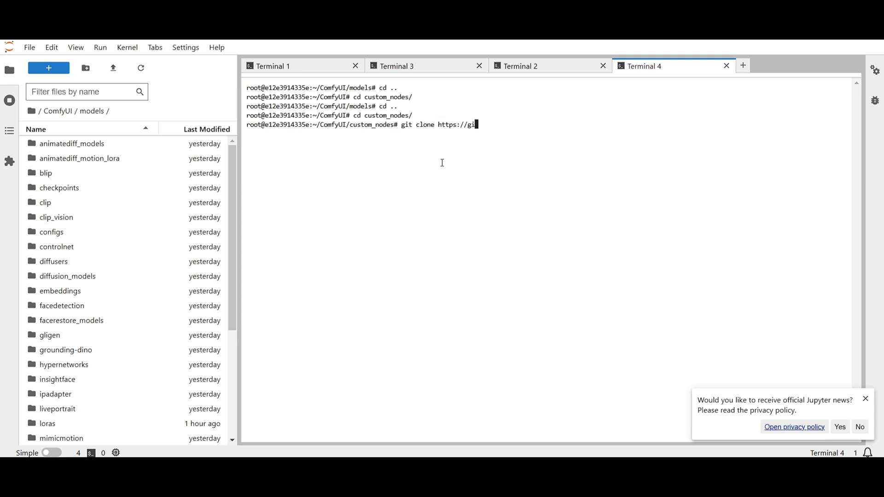
pyautogui.press('BackSpace')
pyautogui.press('BackSpace')
pyautogui.press('BackSpace')
pyautogui.press('BackSpace')
pyautogui.press('BackSpace')
pyautogui.press('BackSpace')
pyautogui.press('BackSpace')
pyautogui.press('BackSpace')
pyautogui.press('BackSpace')
pyautogui.press('BackSpace')
pyautogui.press('BackSpace')
pyautogui.press('BackSpace')
pyautogui.press('BackSpace')
pyautogui.press('BackSpace')
pyautogui.press('BackSpace')
pyautogui.press('BackSpace')
pyautogui.press('BackSpace')
pyautogui.press('BackSpace')
pyautogui.press('BackSpace')
pyautogui.press('BackSpace')
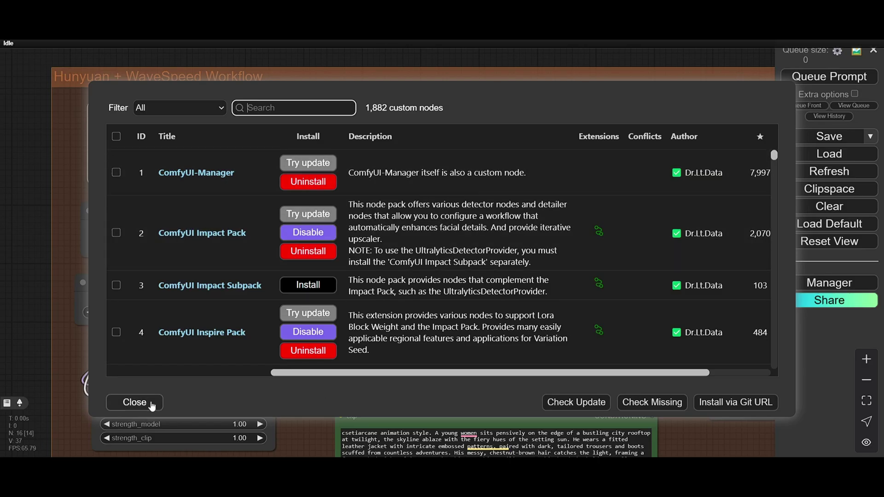
# - Close the Custom Nodes Manager and then the ComfyUI Manager Menu
pyautogui.click(134, 402)
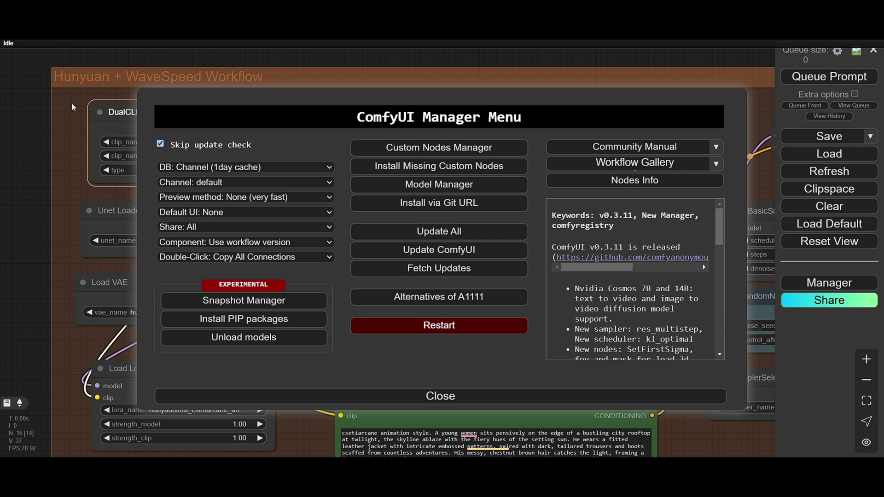
pyautogui.click(507, 397)
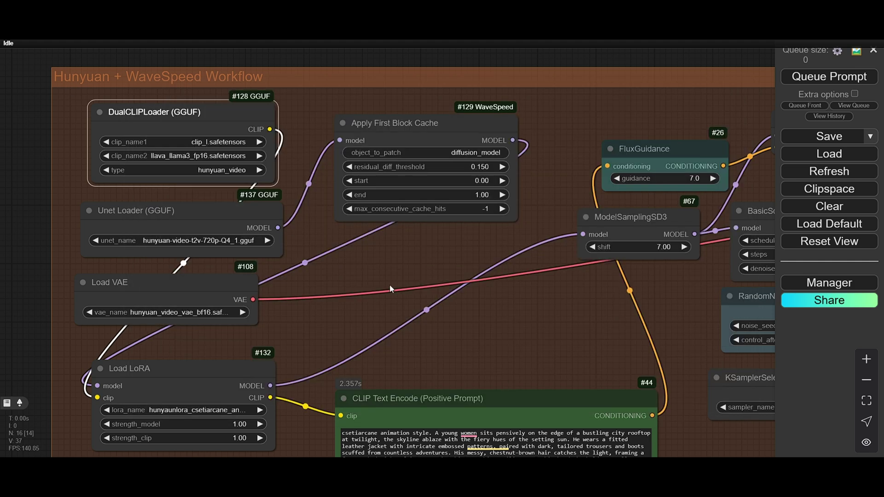
# - Shift the Apply First Block Cache, Unet Loader and Load LoRA nodes slightly on the canvas
pyautogui.moveTo(390, 286); pyautogui.dragTo(356, 302)
pyautogui.click(402, 159)
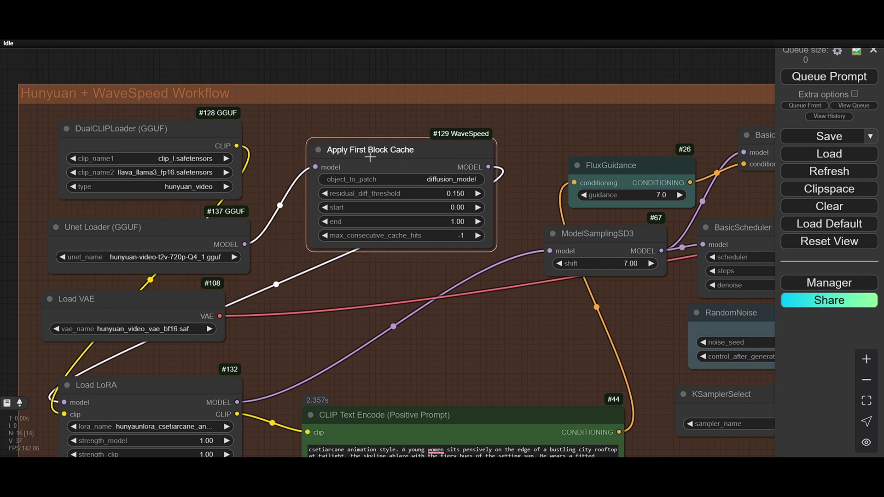
pyautogui.scroll(2, 419, 275)
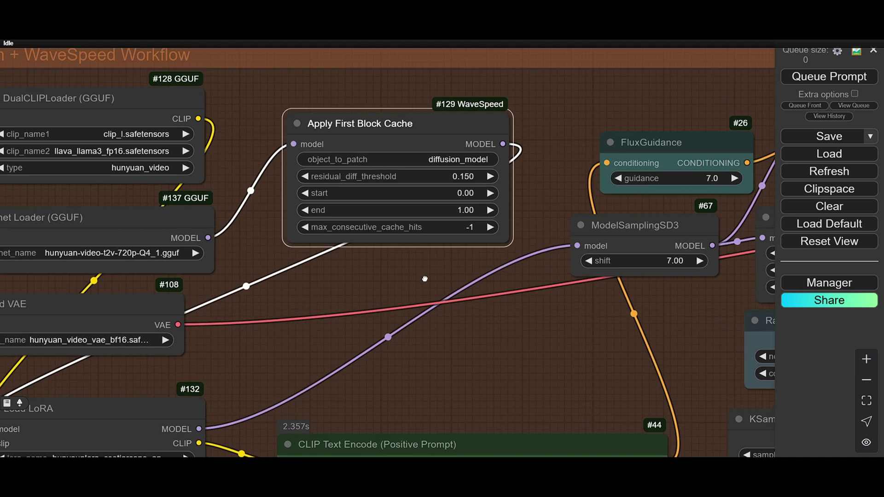
pyautogui.moveTo(244, 259); pyautogui.dragTo(300, 261)
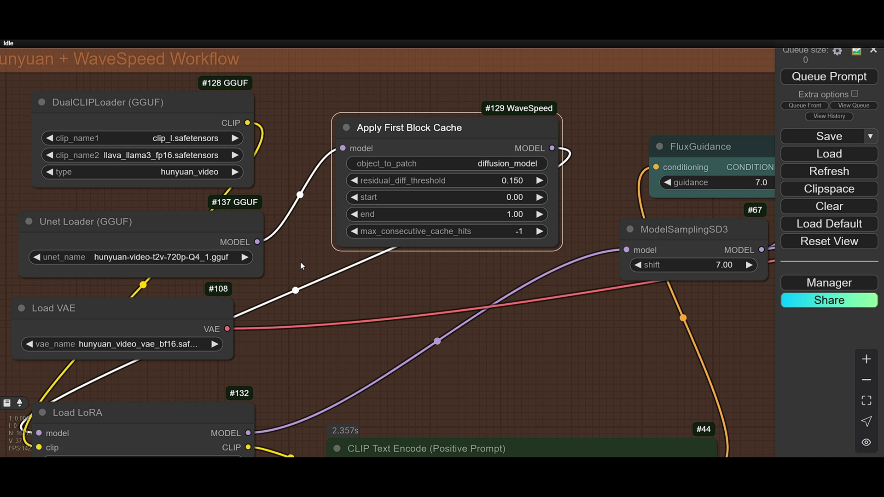
pyautogui.moveTo(424, 300); pyautogui.dragTo(418, 315)
pyautogui.moveTo(348, 212); pyautogui.dragTo(340, 222)
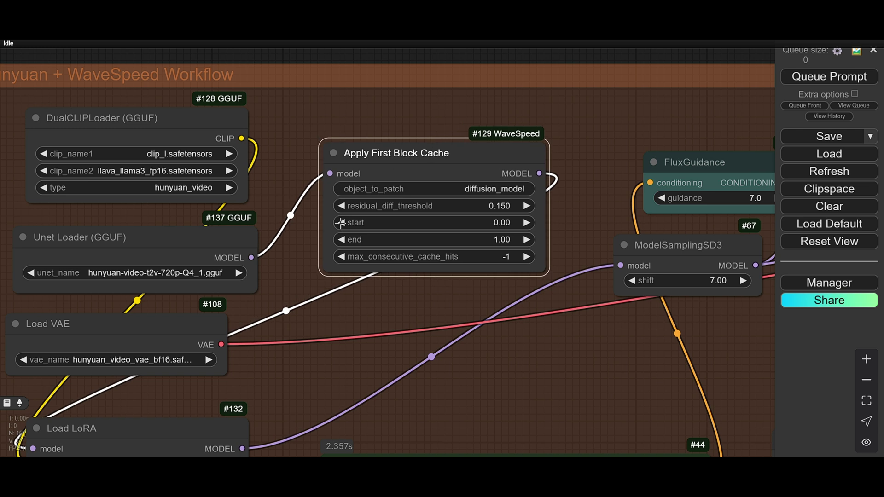
pyautogui.scroll(-2, 383, 311)
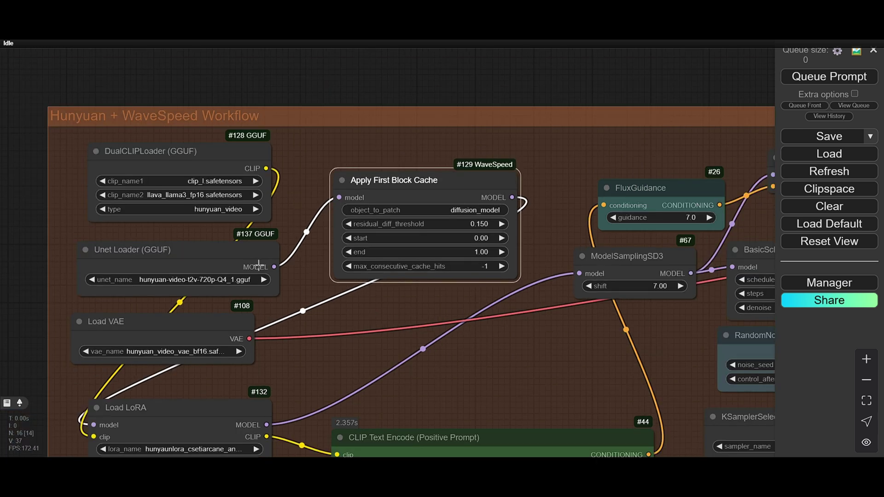
pyautogui.moveTo(248, 265); pyautogui.dragTo(228, 256)
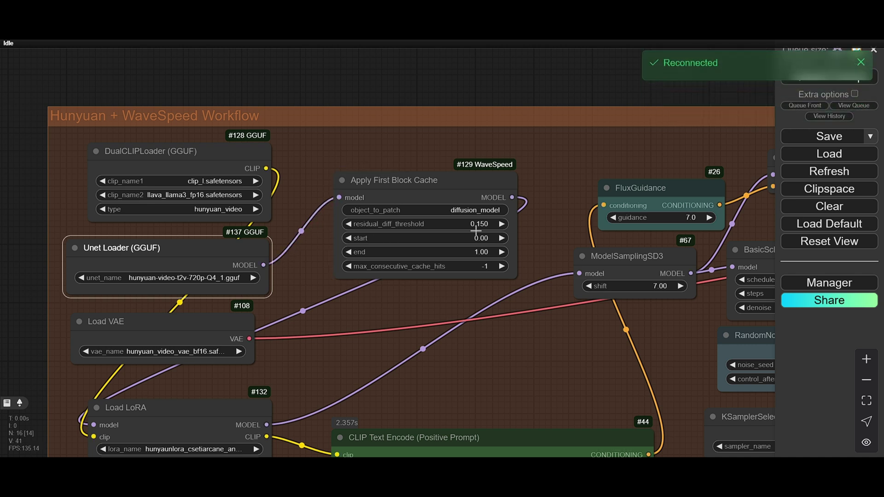
pyautogui.scroll(-5, 366, 322)
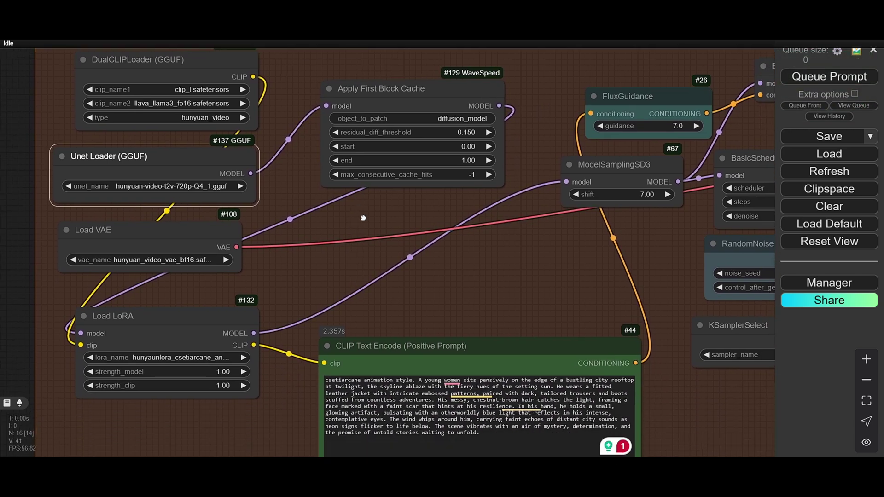
pyautogui.moveTo(187, 313); pyautogui.dragTo(203, 327)
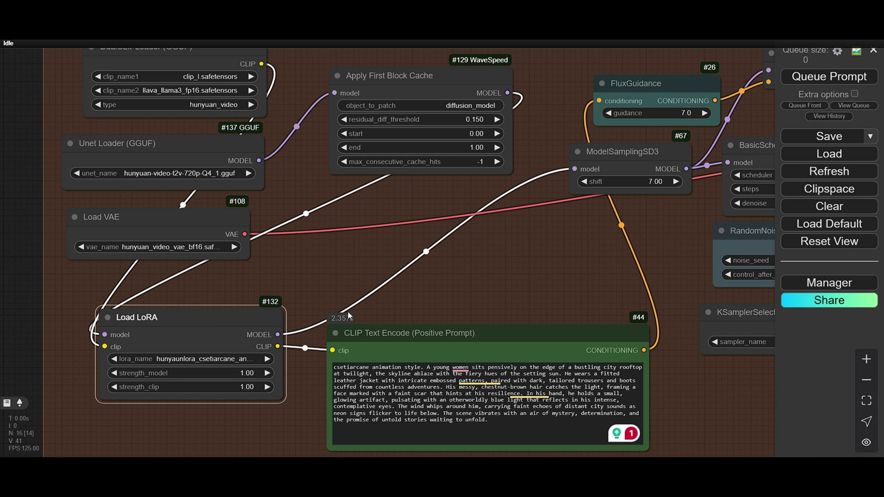
pyautogui.scroll(1, 347, 311)
pyautogui.hscroll(-2, 343, 287)
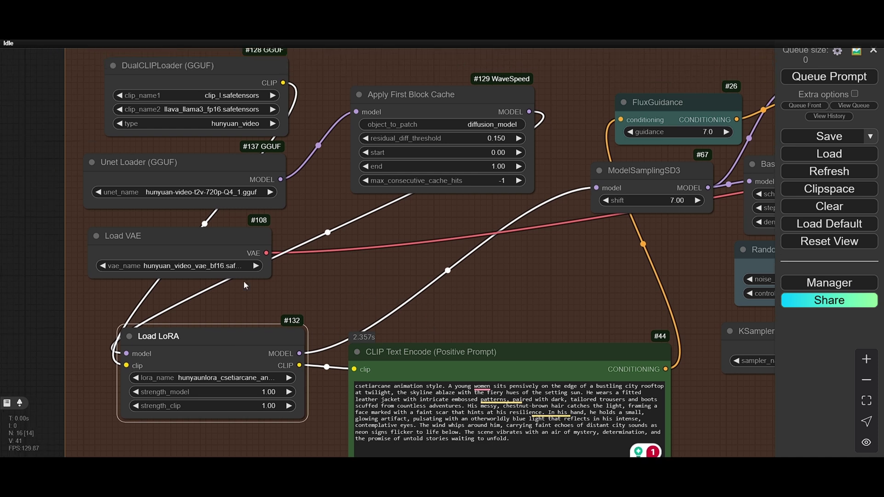
# - Reselect the same VAE file and llava_llama3_fp16.safetensors as the clip_name2 text encoder
pyautogui.click(181, 267)
pyautogui.click(228, 316)
pyautogui.hscroll(-1, 346, 303)
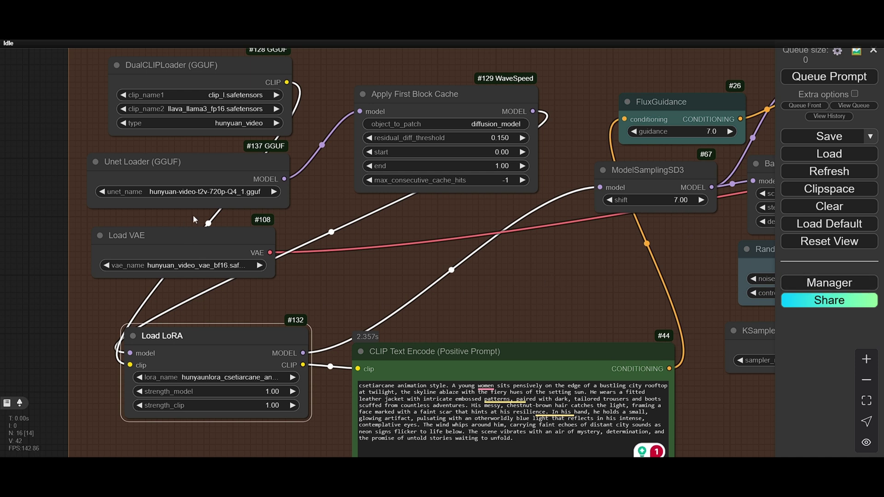
pyautogui.click(210, 110)
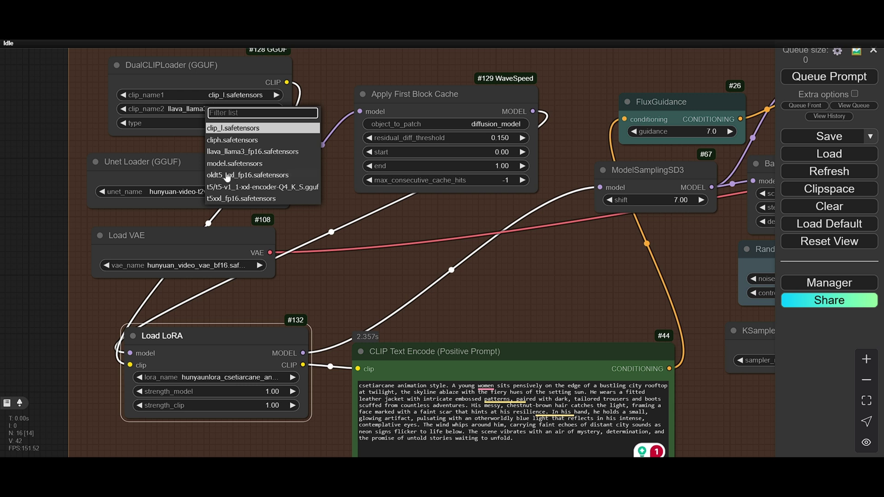
pyautogui.click(227, 151)
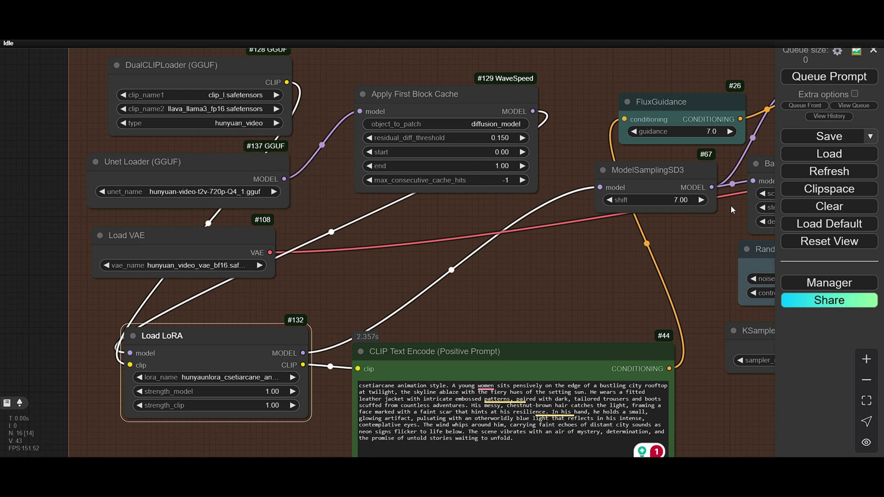
pyautogui.click(819, 282)
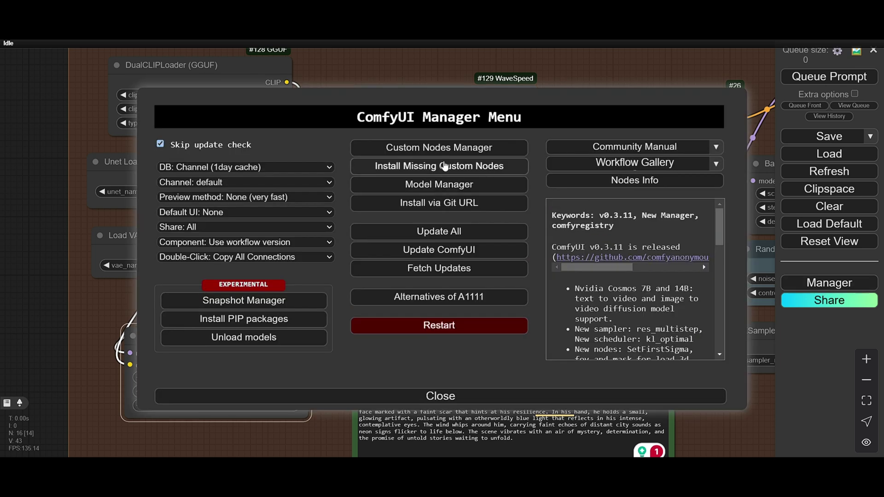
pyautogui.click(447, 193)
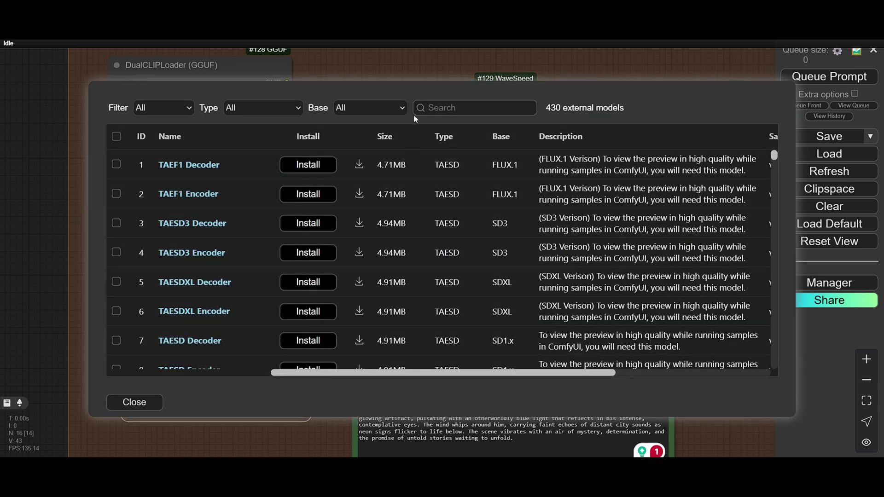
pyautogui.click(444, 109)
pyautogui.write('clip')
pyautogui.scroll(-8, 255, 207)
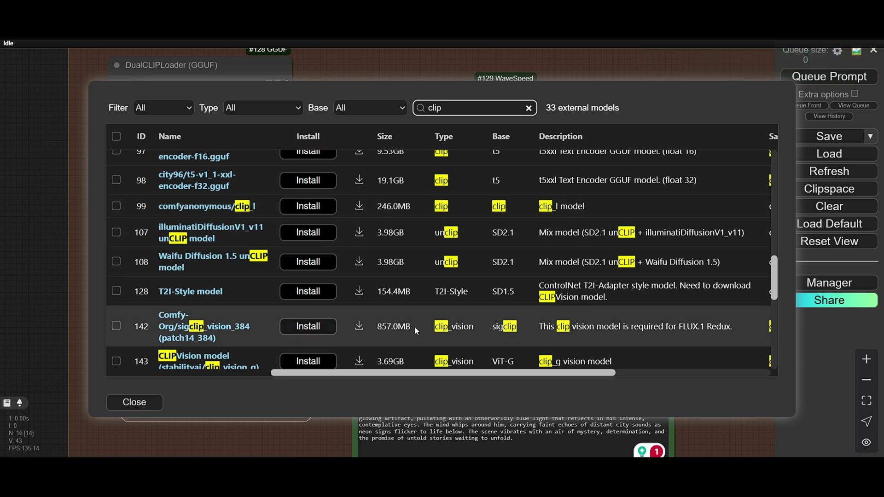
pyautogui.click(132, 403)
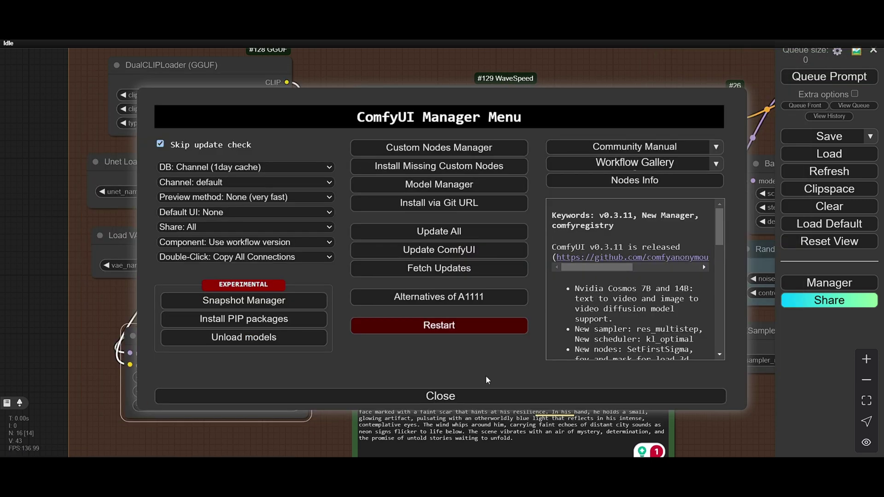
pyautogui.click(482, 399)
pyautogui.moveTo(359, 297); pyautogui.dragTo(372, 277)
pyautogui.scroll(4, 220, 353)
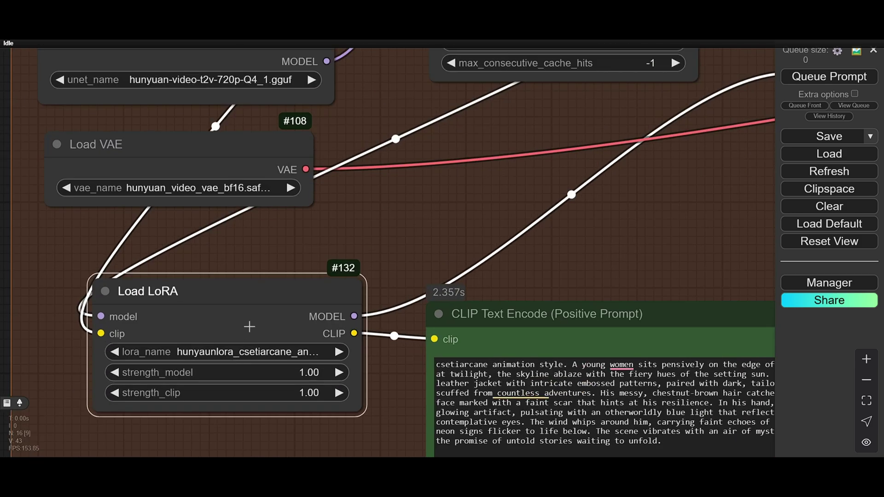
pyautogui.moveTo(249, 326); pyautogui.dragTo(236, 326)
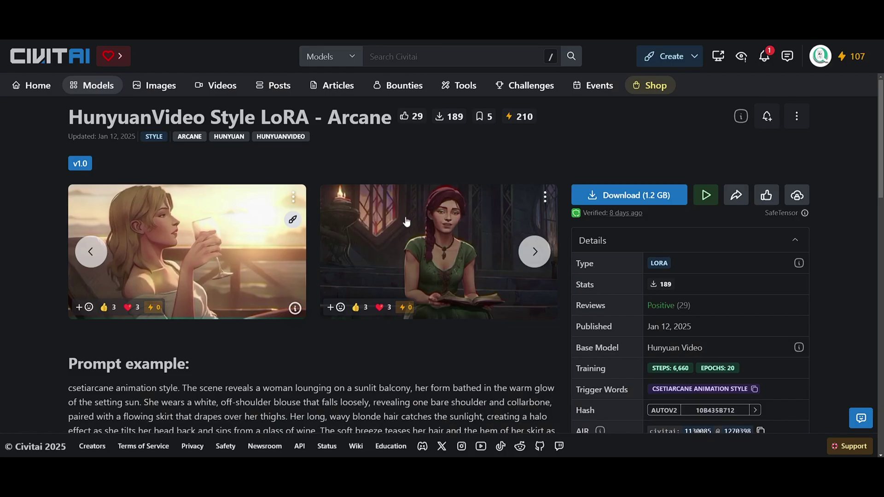
pyautogui.scroll(-1, 368, 253)
pyautogui.scroll(1, 368, 253)
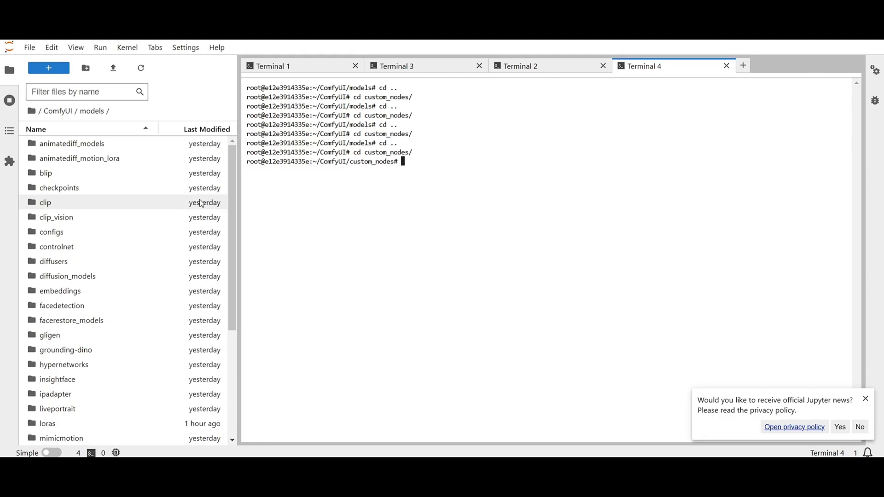
pyautogui.scroll(-5, 96, 341)
pyautogui.click(63, 249)
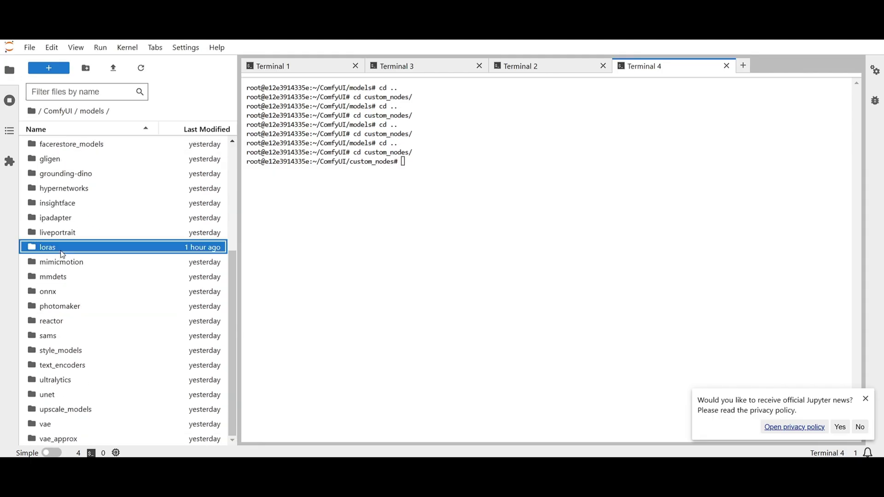
pyautogui.doubleClick(61, 252)
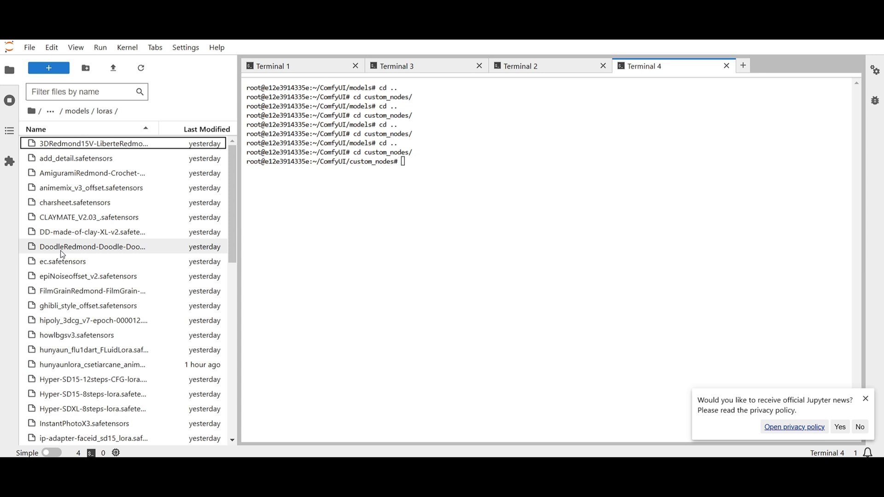
pyautogui.click(82, 115)
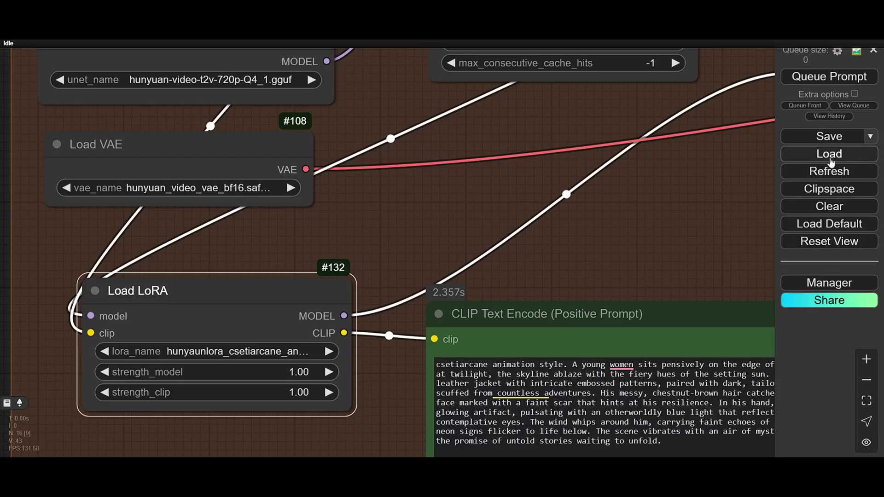
# - Highlight the Civitai example prompt through the csetiarcane trigger word list item
pyautogui.scroll(-2, 535, 155)
pyautogui.scroll(2, 535, 155)
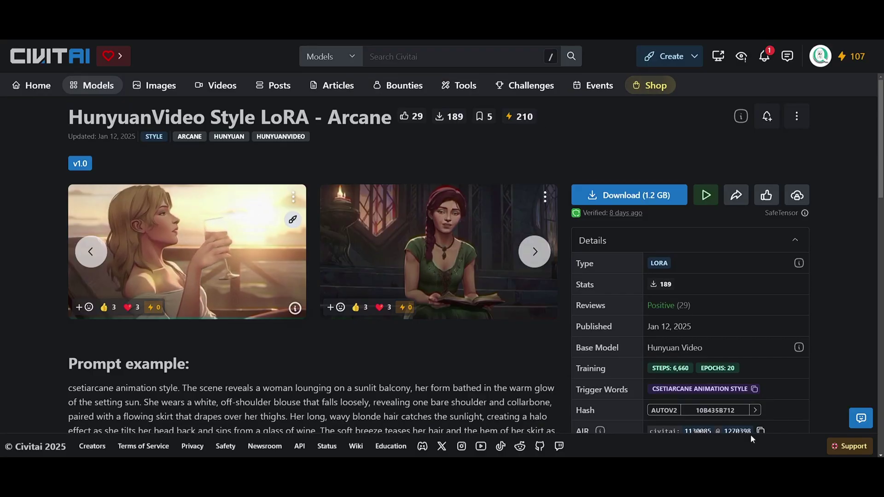
pyautogui.scroll(-2, 755, 391)
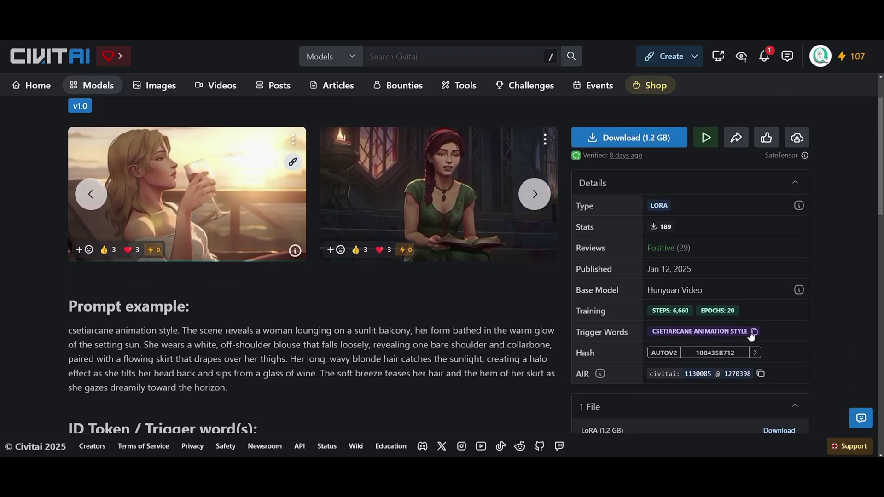
pyautogui.scroll(-3, 608, 352)
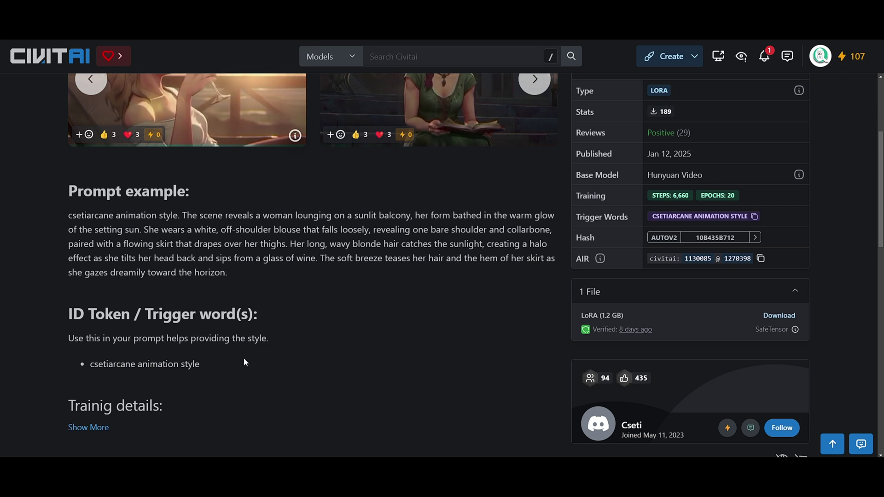
pyautogui.moveTo(69, 187); pyautogui.dragTo(200, 364)
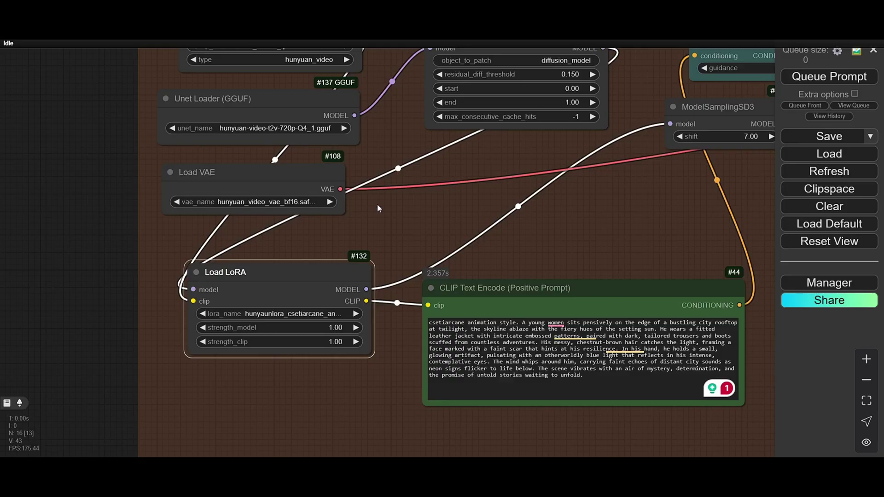
# - Dismiss the Code clone panel to reveal the Comfy-WaveSpeed file list
pyautogui.scroll(-2, 393, 195)
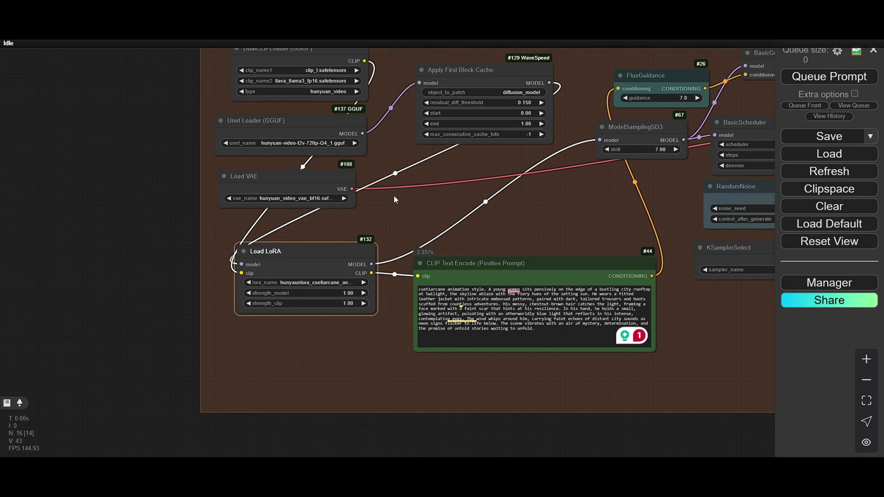
pyautogui.moveTo(394, 195); pyautogui.dragTo(377, 195)
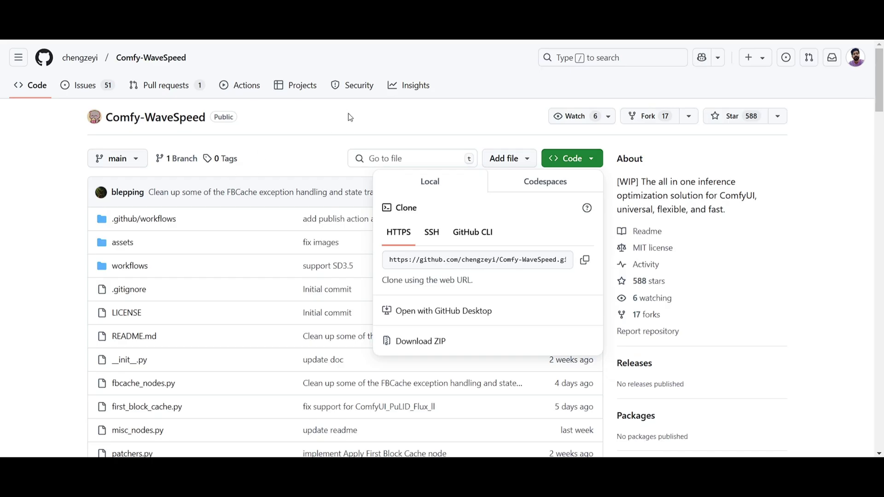
pyautogui.click(364, 121)
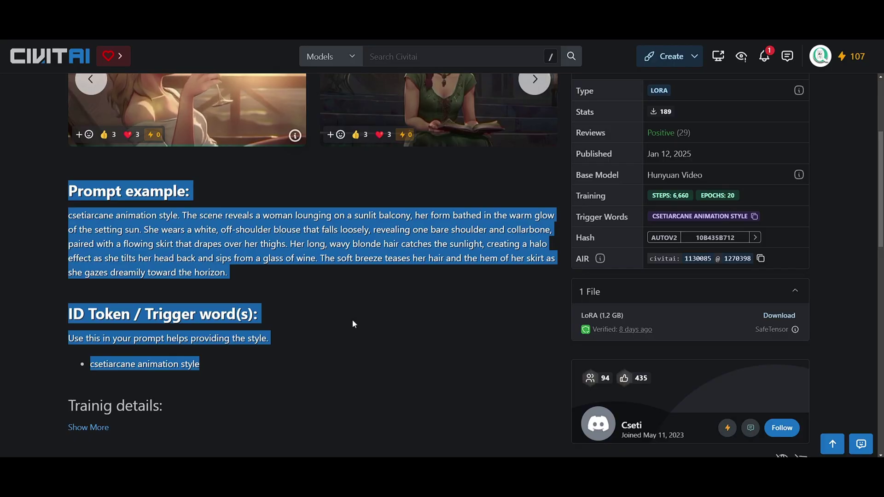
pyautogui.scroll(4, 354, 319)
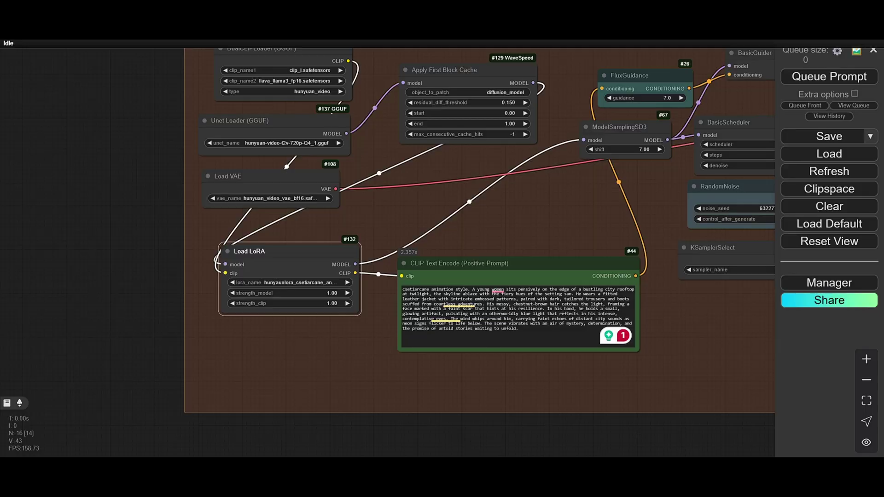
# - Select ModelSamplingSD3 and shift the FluxGuidance node slightly to the left
pyautogui.scroll(2, 363, 154)
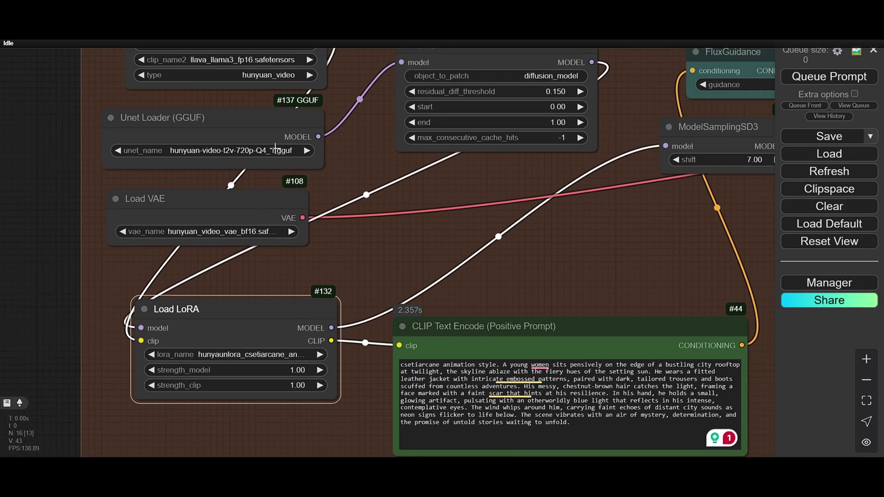
pyautogui.hscroll(3, 328, 158)
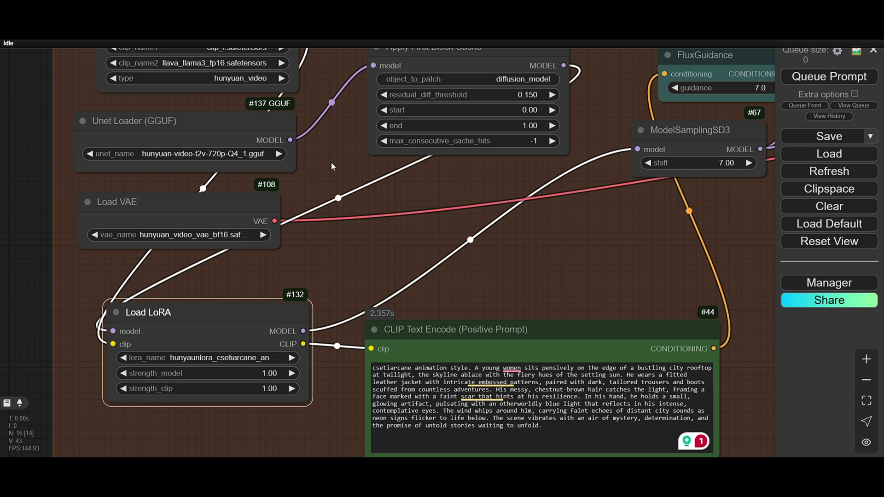
pyautogui.scroll(-2, 332, 163)
pyautogui.hscroll(5, 355, 264)
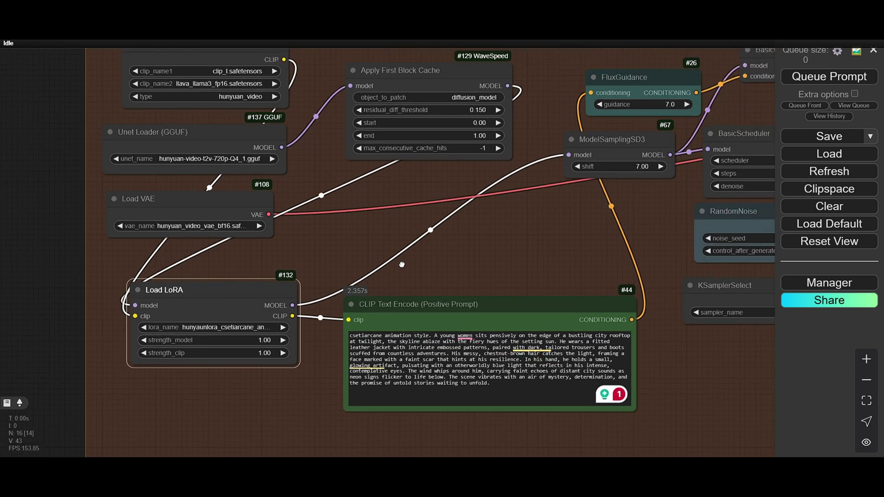
pyautogui.moveTo(453, 258); pyautogui.dragTo(399, 237)
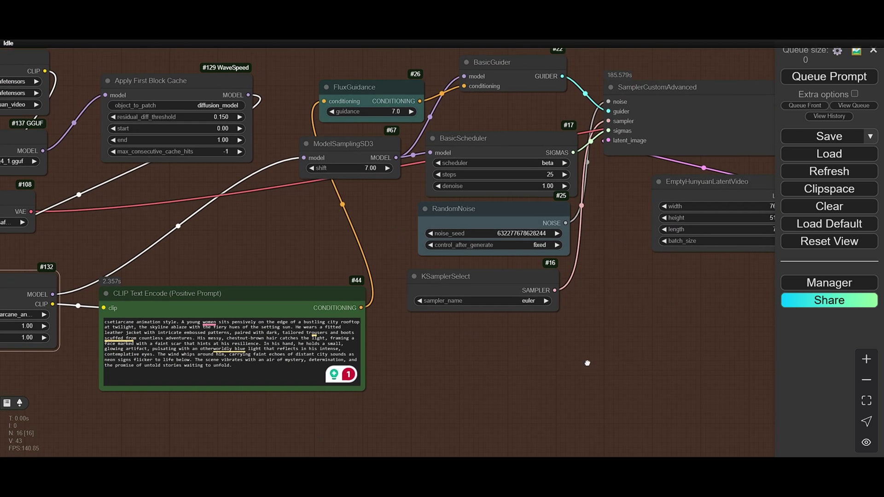
pyautogui.moveTo(587, 363); pyautogui.dragTo(533, 363)
pyautogui.click(314, 151)
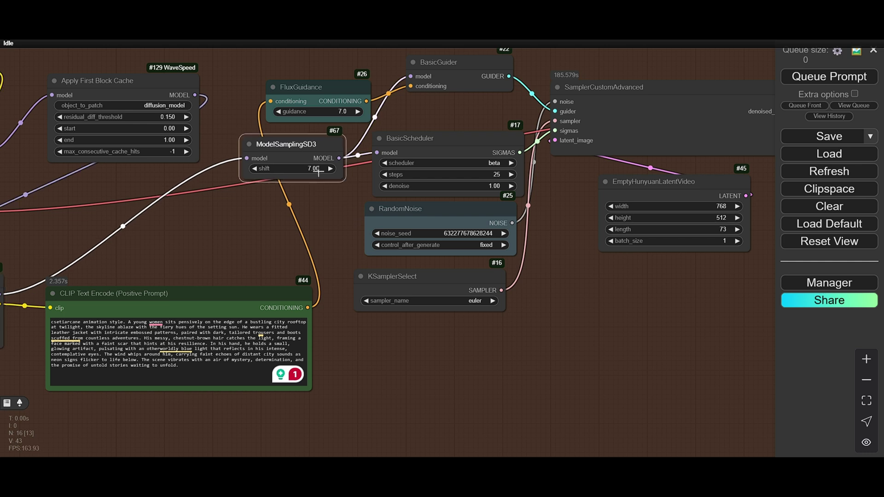
pyautogui.moveTo(325, 98); pyautogui.dragTo(310, 96)
# - Centre the view on the Video Combine node's generated 24 fps clip
pyautogui.moveTo(402, 310); pyautogui.dragTo(378, 306)
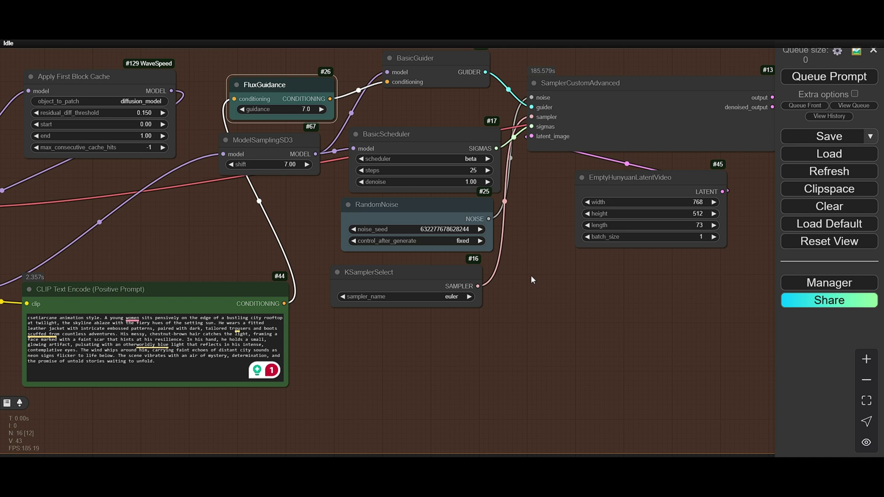
pyautogui.moveTo(521, 344); pyautogui.dragTo(250, 338)
pyautogui.scroll(-1, 250, 341)
pyautogui.moveTo(616, 371); pyautogui.dragTo(616, 256)
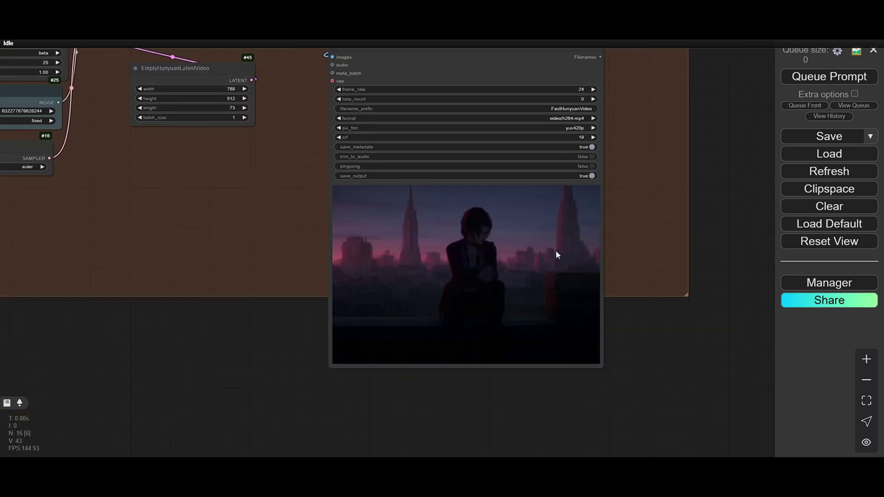
pyautogui.scroll(4, 556, 253)
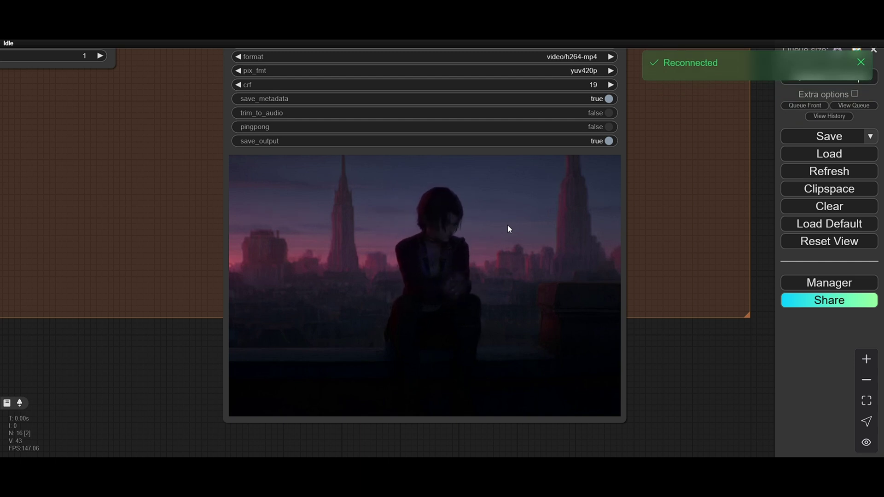
pyautogui.scroll(-4, 507, 225)
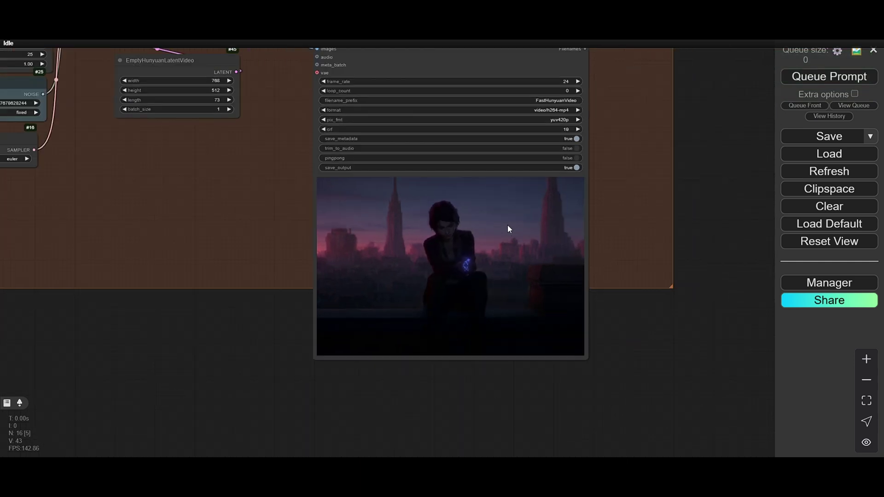
pyautogui.moveTo(478, 252); pyautogui.dragTo(520, 288)
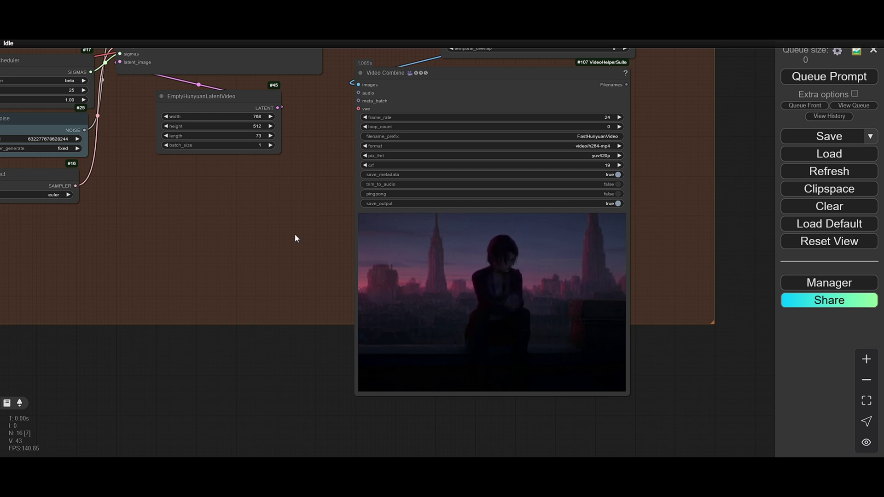
pyautogui.moveTo(296, 239); pyautogui.dragTo(355, 276)
pyautogui.scroll(-4, 547, 284)
pyautogui.scroll(4, 365, 313)
pyautogui.moveTo(365, 309); pyautogui.dragTo(395, 246)
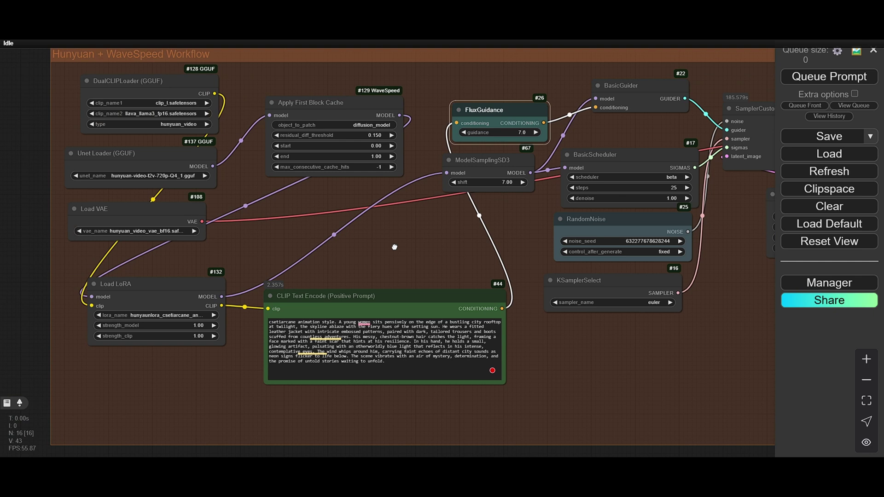
# - Nudge Apply First Block Cache down and the Unet Loader (GGUF) node slightly right
pyautogui.click(344, 118)
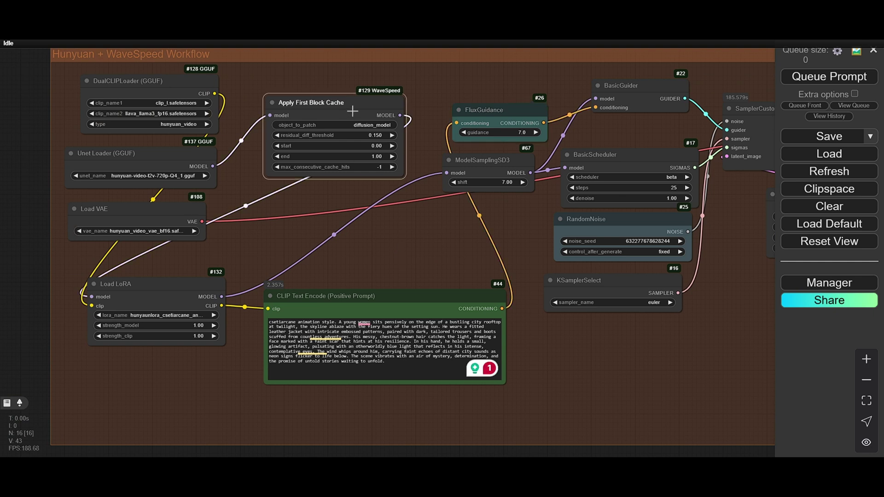
pyautogui.moveTo(352, 110); pyautogui.dragTo(352, 115)
pyautogui.moveTo(152, 162); pyautogui.dragTo(159, 162)
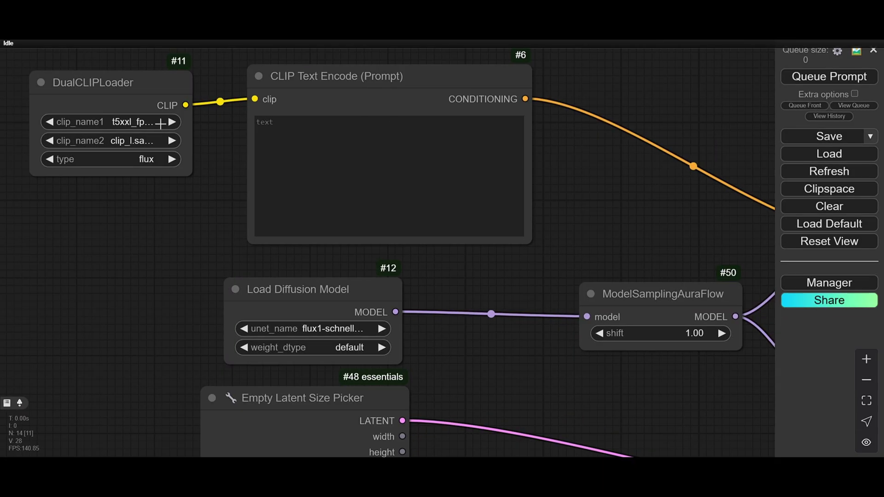
# - Set the DualCLIPLoader encoders to clip_l.safetensors and t5xxl_fp16.safetensors
pyautogui.moveTo(108, 131); pyautogui.dragTo(359, 214)
pyautogui.click(301, 164)
pyautogui.moveTo(302, 163); pyautogui.dragTo(196, 148)
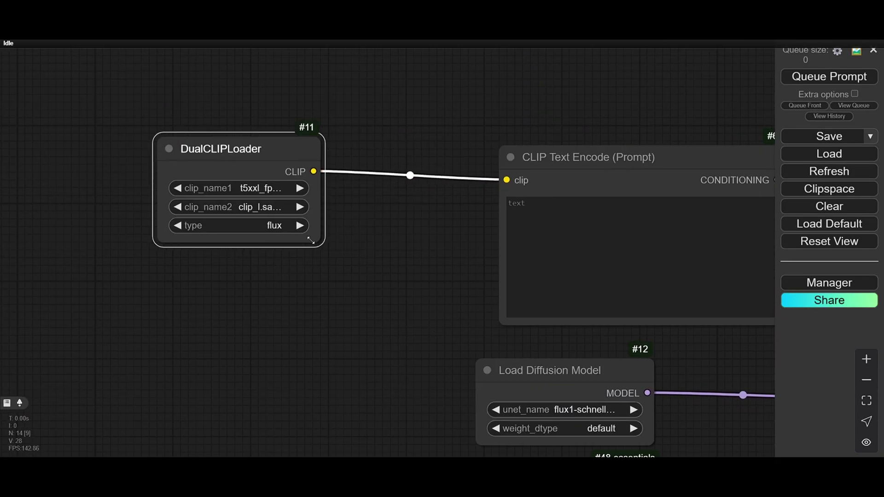
pyautogui.moveTo(319, 249); pyautogui.dragTo(468, 262)
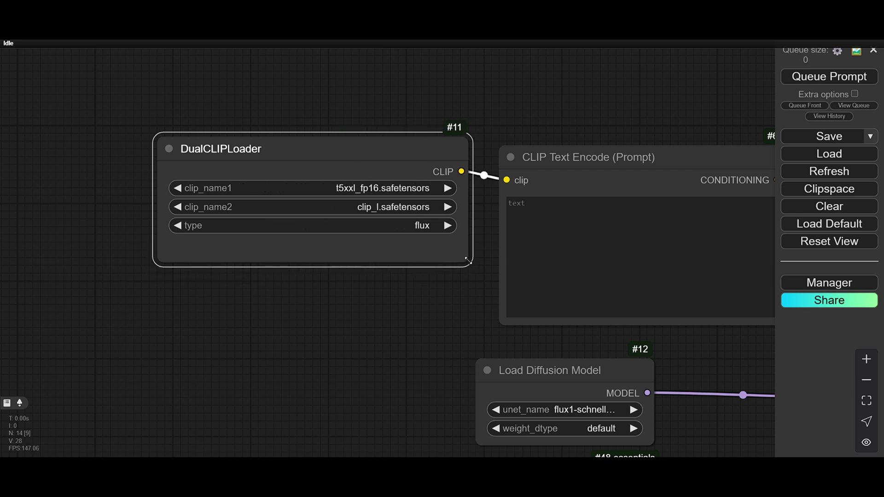
pyautogui.click(400, 193)
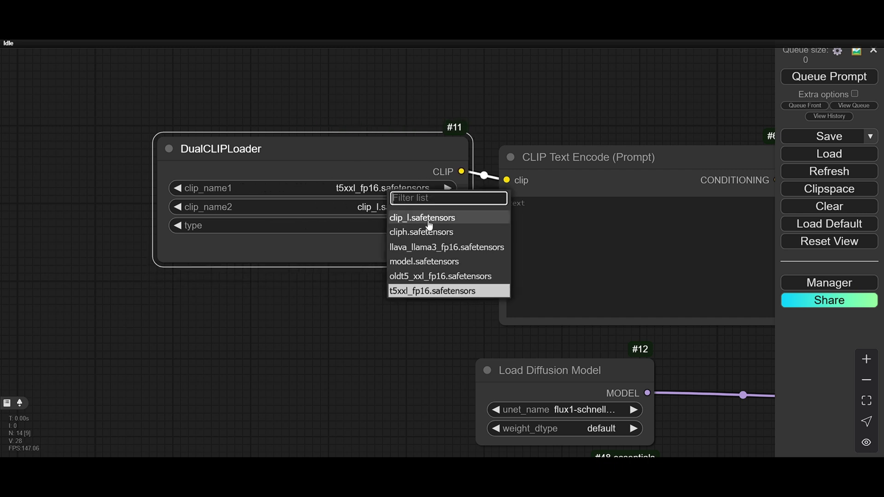
pyautogui.click(386, 184)
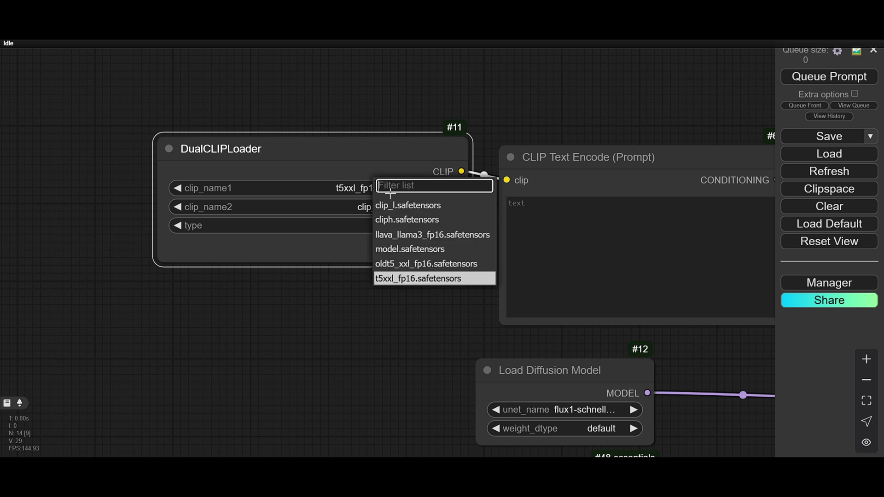
pyautogui.click(424, 204)
pyautogui.click(347, 206)
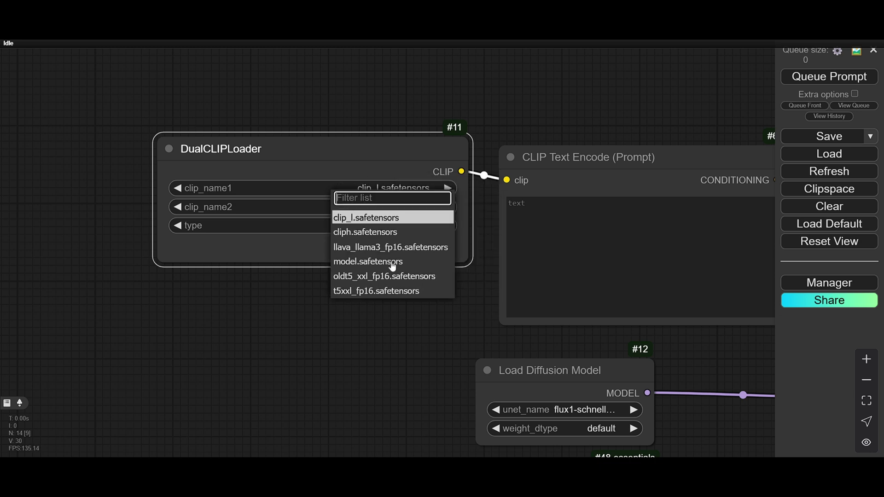
pyautogui.click(393, 290)
# - Load flux1-schnell.safetensors in Load Diffusion Model with fp8_e4m3fn weight dtype
pyautogui.moveTo(398, 326); pyautogui.dragTo(265, 331)
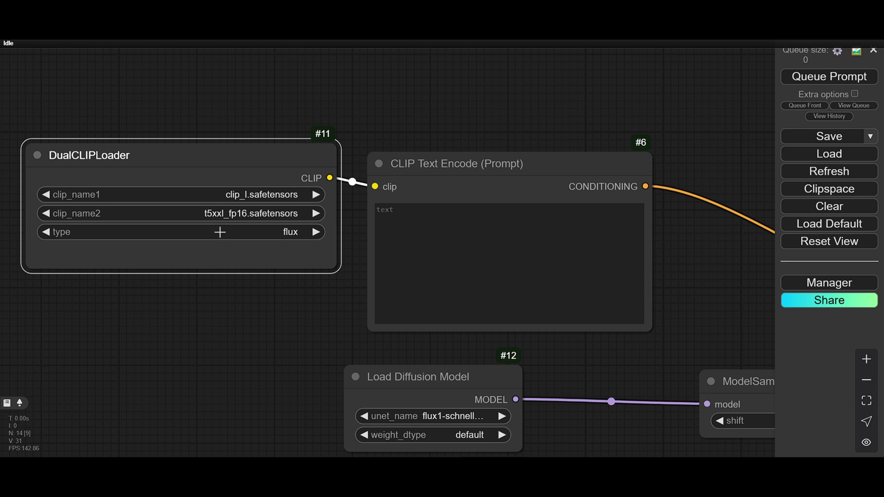
pyautogui.scroll(-2, 289, 314)
pyautogui.moveTo(289, 314); pyautogui.dragTo(214, 267)
pyautogui.moveTo(399, 287); pyautogui.dragTo(420, 249)
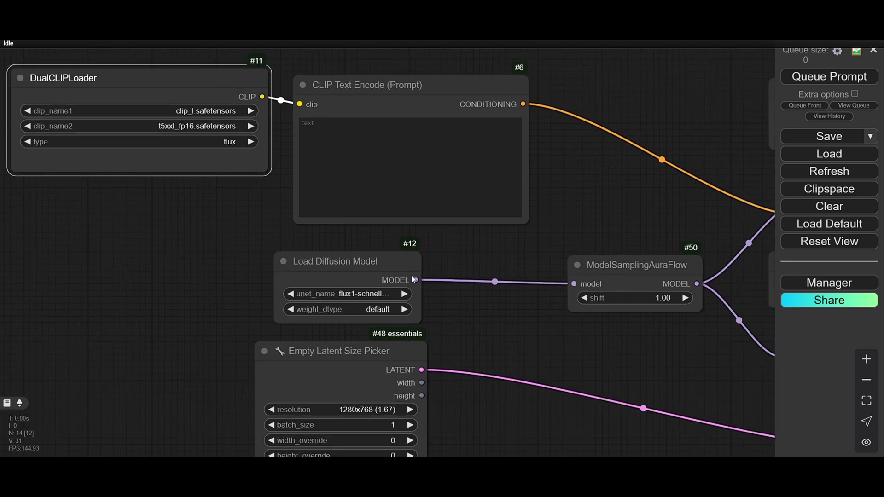
pyautogui.click(355, 295)
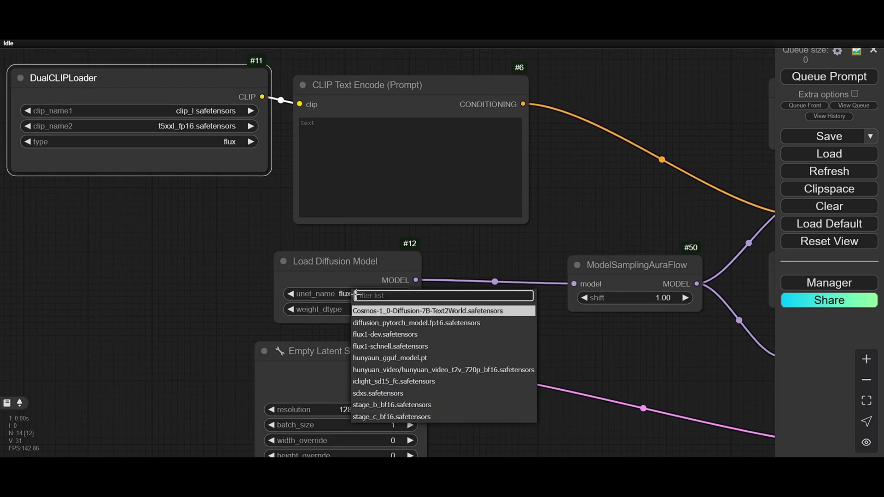
pyautogui.click(389, 346)
pyautogui.moveTo(340, 271); pyautogui.dragTo(213, 243)
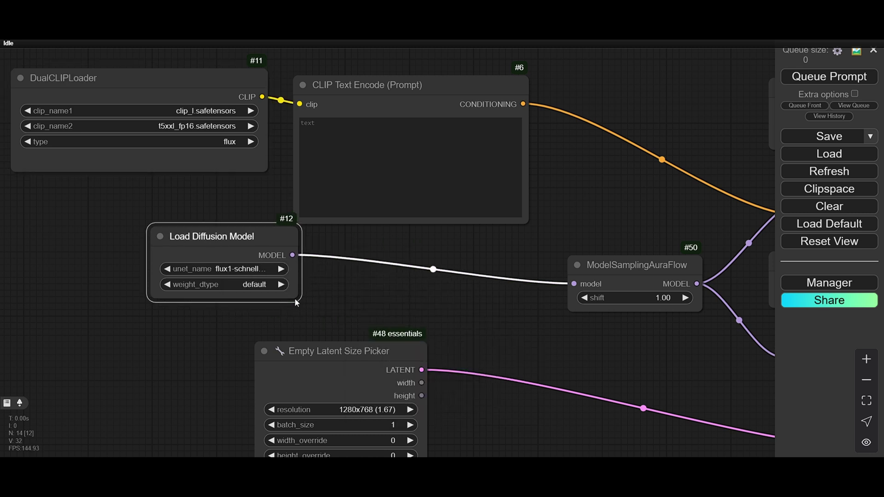
pyautogui.moveTo(299, 300); pyautogui.dragTo(418, 308)
pyautogui.click(382, 285)
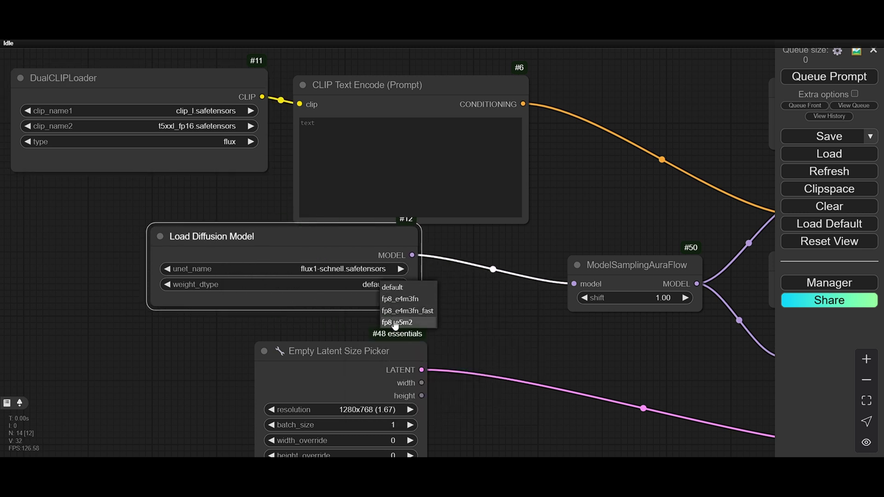
pyautogui.click(400, 299)
# - Bring the sampler nodes into view and move the CLIP Text Encode node up-right
pyautogui.scroll(-3, 458, 314)
pyautogui.moveTo(463, 301); pyautogui.dragTo(517, 309)
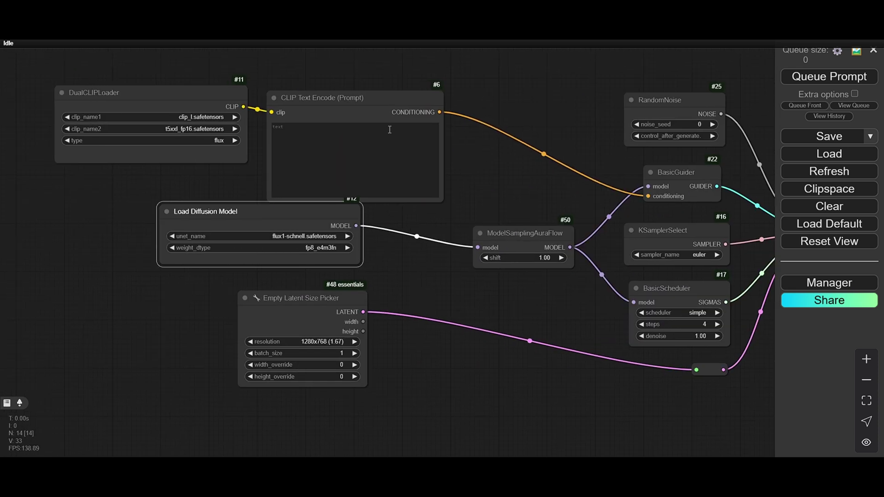
pyautogui.moveTo(362, 102); pyautogui.dragTo(382, 88)
pyautogui.moveTo(417, 230); pyautogui.dragTo(469, 231)
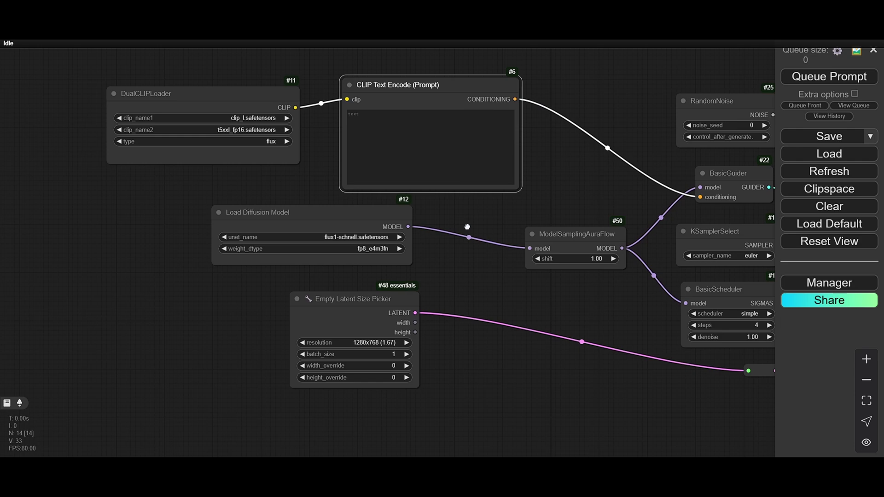
# - Add an Apply First Block Cache (WaveSpeed) node by searching 'applycache' on the canvas
pyautogui.click(363, 220)
pyautogui.doubleClick(448, 264)
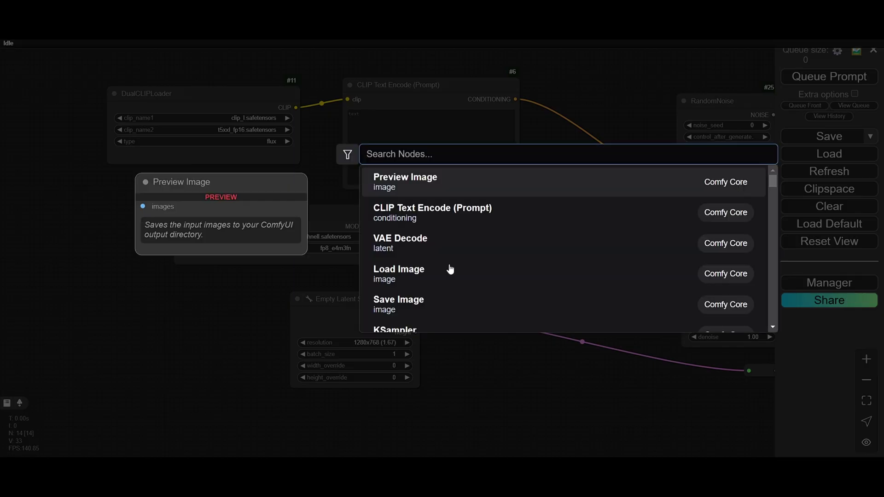
pyautogui.write('apply')
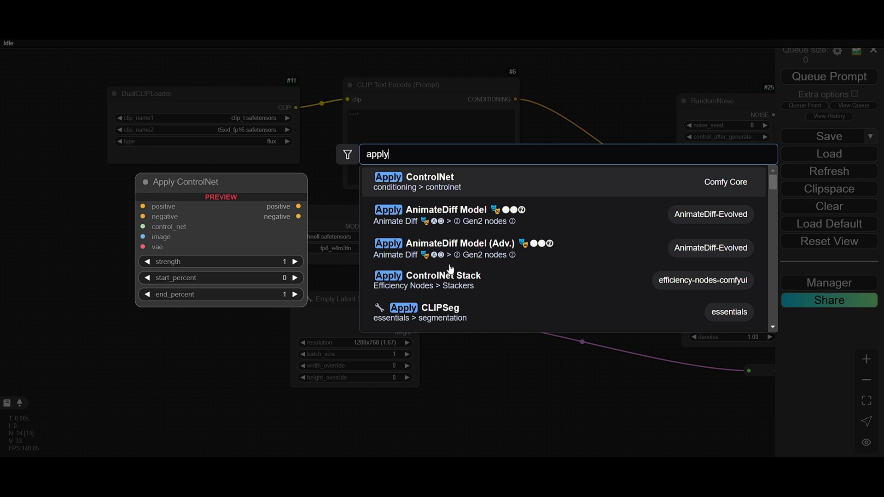
pyautogui.write('cac')
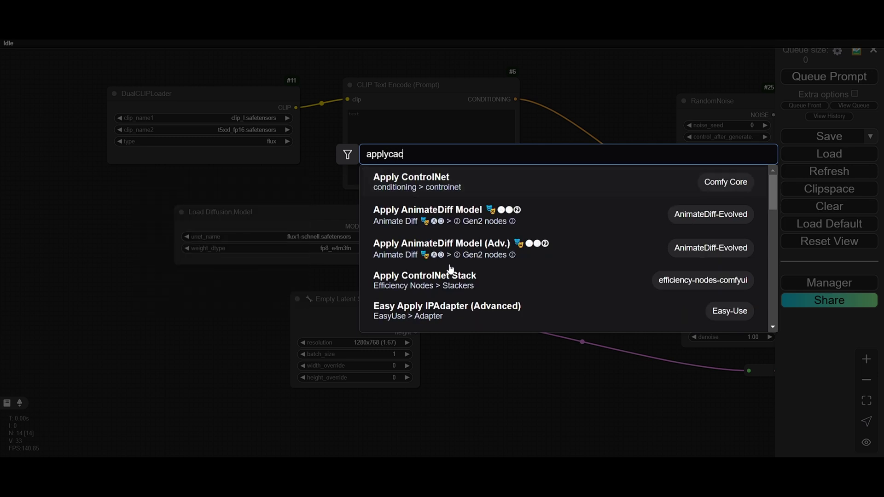
pyautogui.write('he')
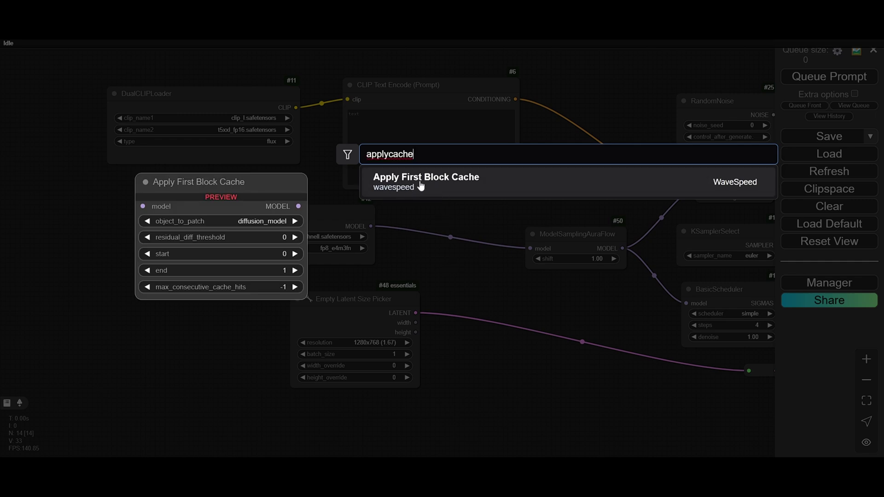
pyautogui.click(477, 188)
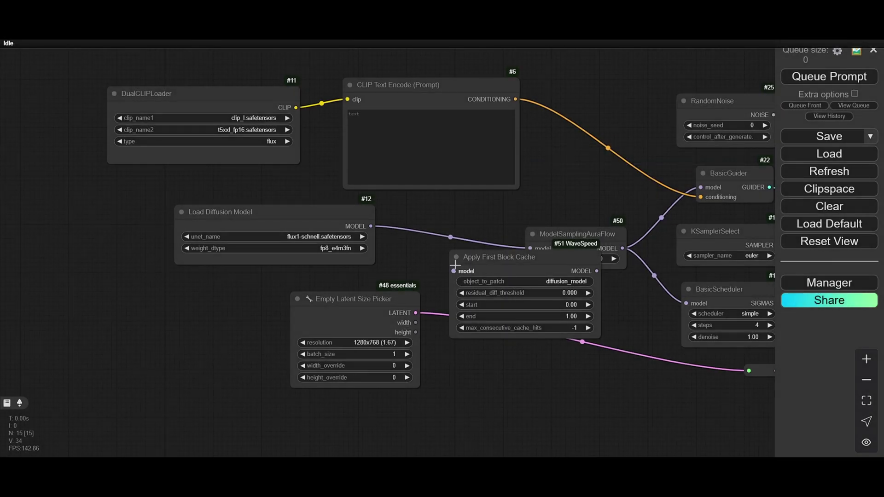
pyautogui.moveTo(366, 299); pyautogui.dragTo(357, 378)
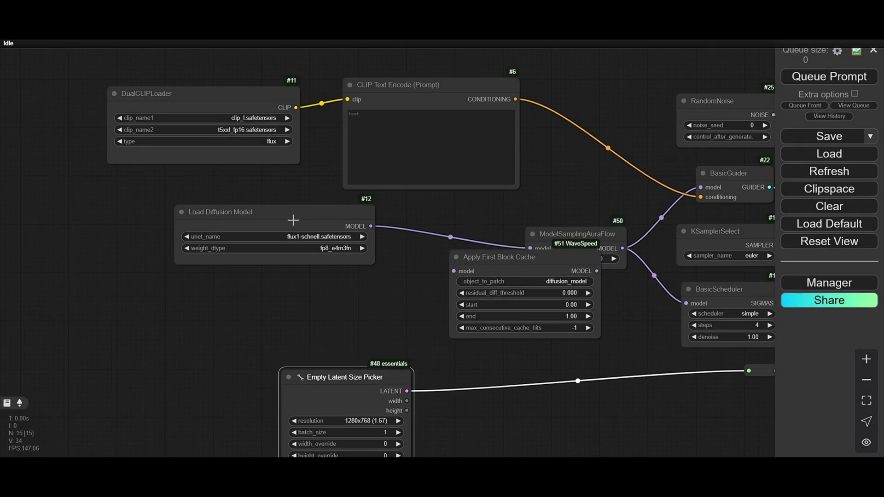
pyautogui.moveTo(299, 219); pyautogui.dragTo(273, 223)
pyautogui.moveTo(489, 263); pyautogui.dragTo(419, 262)
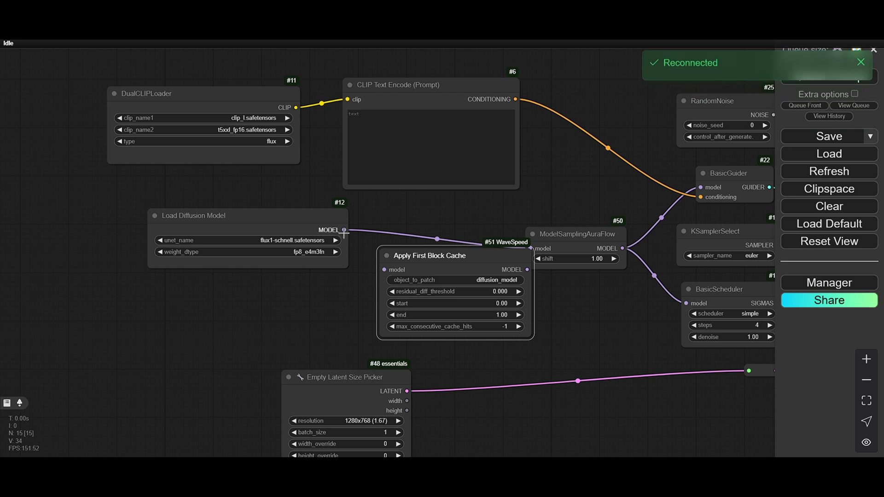
pyautogui.moveTo(344, 230); pyautogui.dragTo(384, 270)
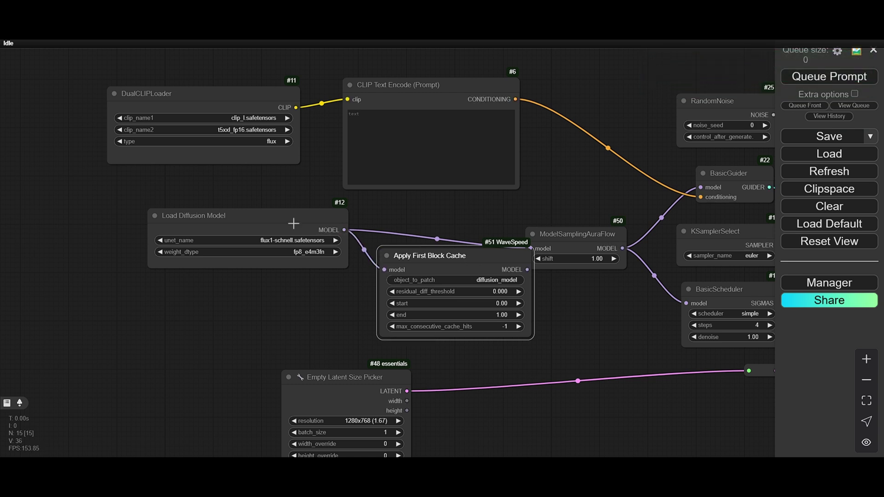
pyautogui.moveTo(293, 223); pyautogui.dragTo(215, 233)
pyautogui.moveTo(456, 260); pyautogui.dragTo(386, 236)
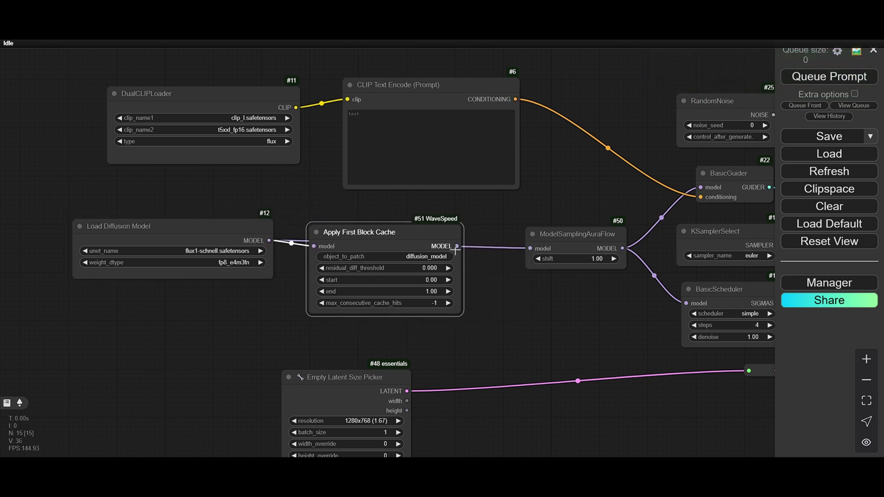
pyautogui.moveTo(457, 246); pyautogui.dragTo(529, 248)
pyautogui.scroll(-2, 473, 252)
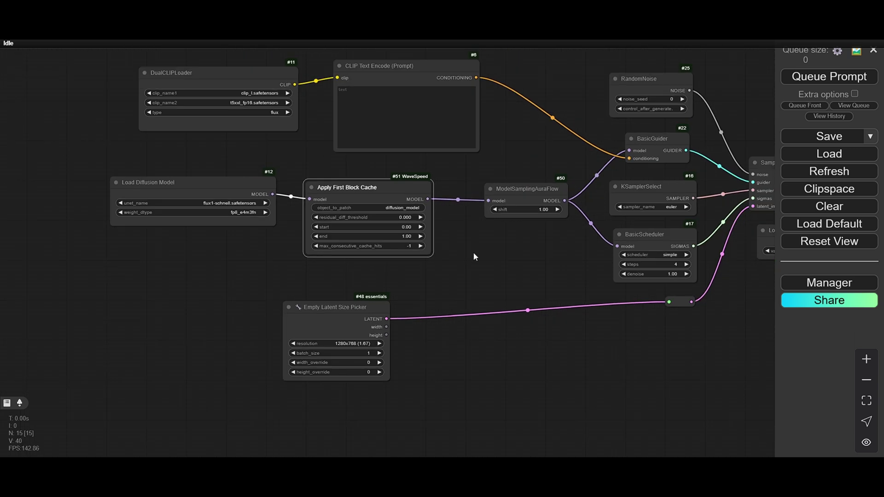
pyautogui.scroll(3, 465, 247)
pyautogui.click(391, 209)
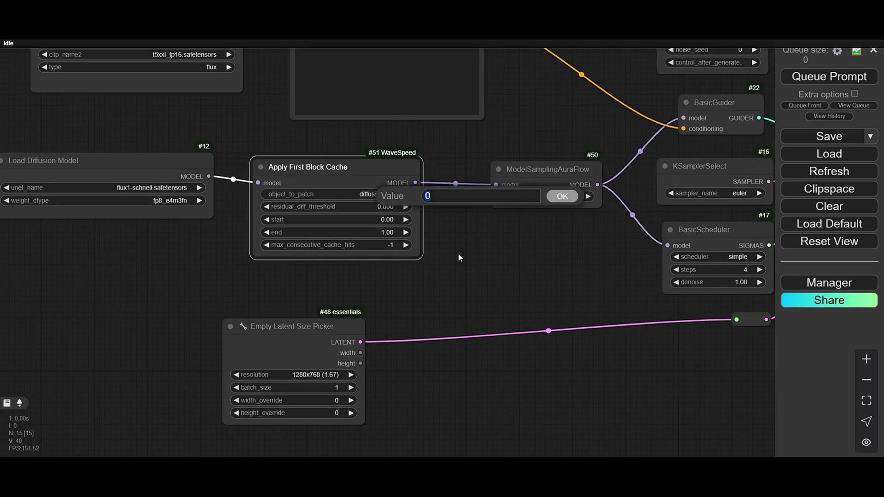
pyautogui.write('0.15')
pyautogui.click(560, 197)
pyautogui.scroll(-3, 486, 267)
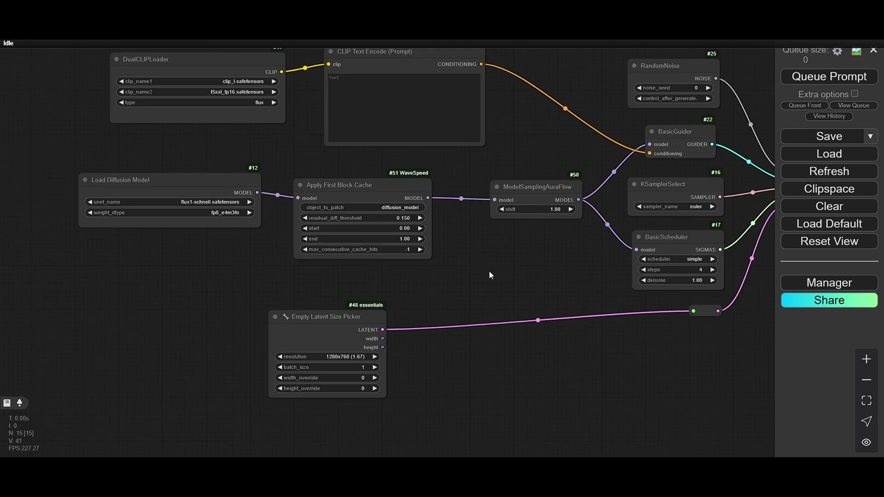
pyautogui.scroll(4, 428, 258)
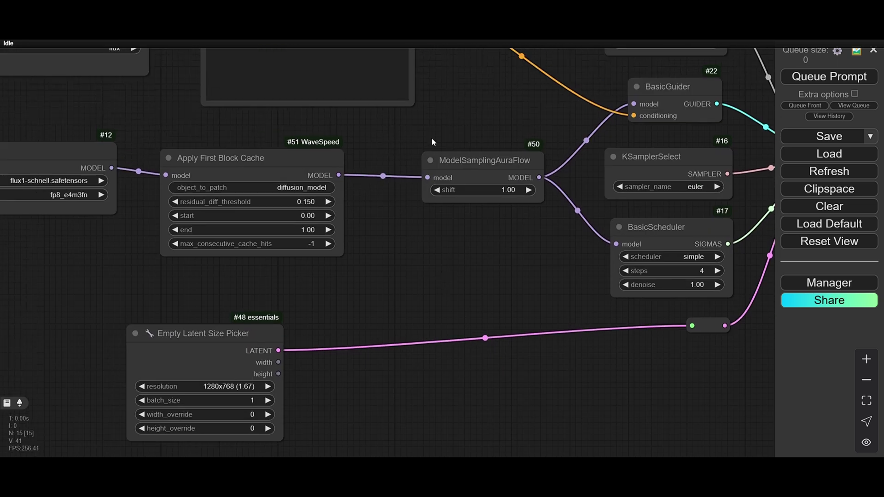
pyautogui.scroll(5, 328, 222)
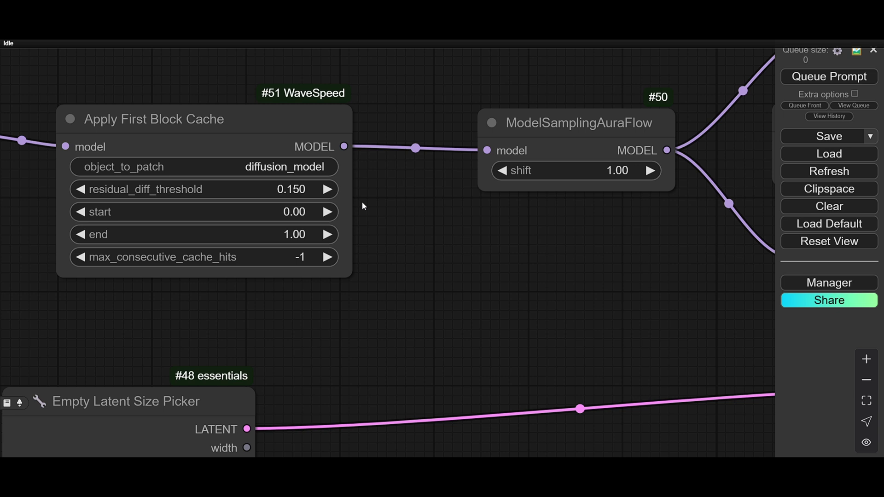
pyautogui.scroll(-9, 364, 206)
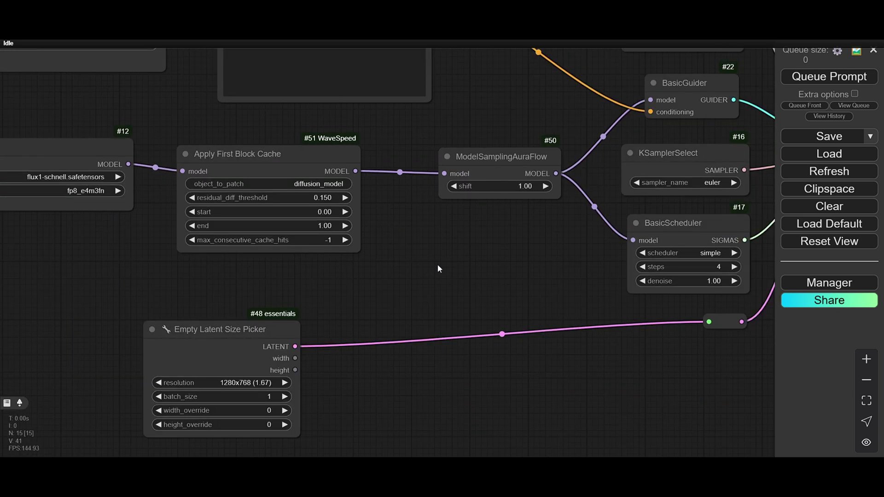
# - Link Load Diffusion Model directly to ModelSamplingAuraFlow and bypass Apply First Block Cache
pyautogui.moveTo(443, 256); pyautogui.dragTo(455, 299)
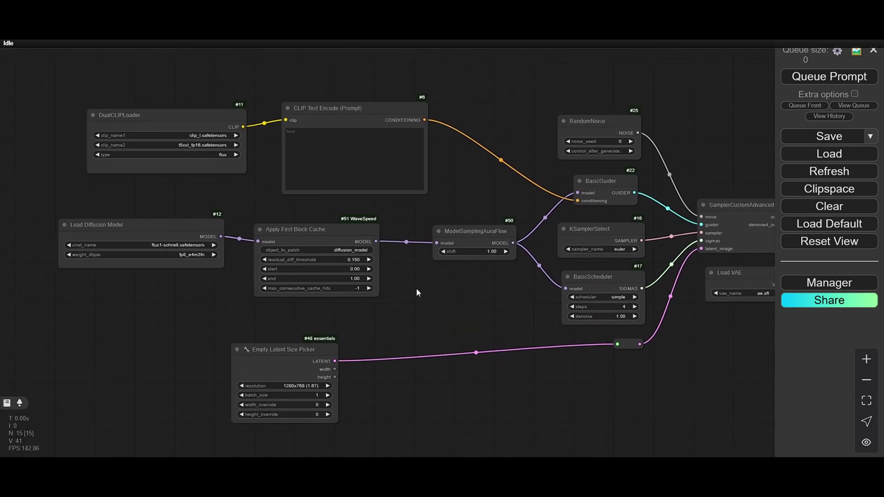
pyautogui.moveTo(220, 236); pyautogui.dragTo(436, 243)
pyautogui.click(324, 228)
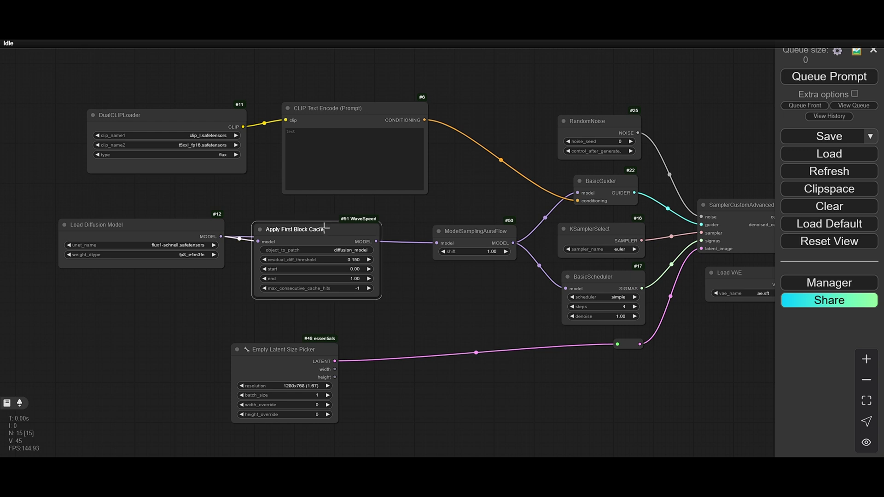
pyautogui.hotkey('ctrl', 'b')
# - Dismiss the error from a trial run and set Load VAE to ae.safetensors
pyautogui.moveTo(505, 304); pyautogui.dragTo(500, 312)
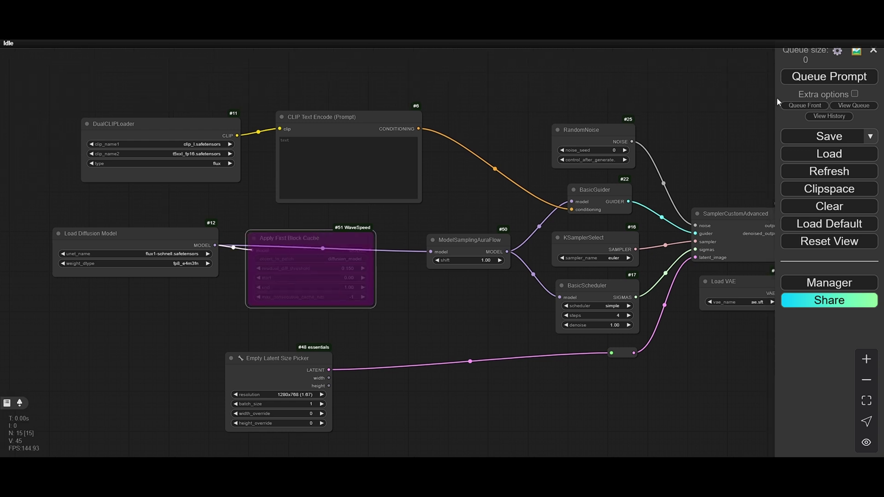
pyautogui.click(808, 82)
pyautogui.click(484, 296)
pyautogui.scroll(-3, 462, 382)
pyautogui.scroll(6, 560, 280)
pyautogui.click(567, 217)
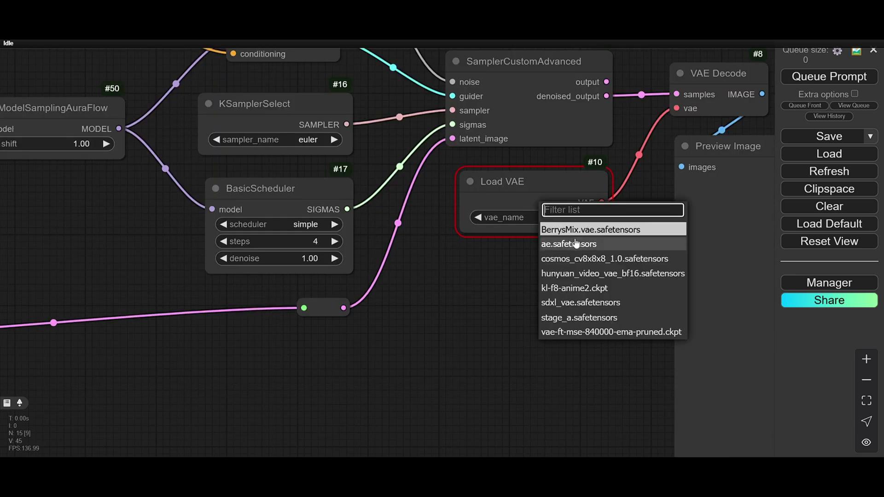
pyautogui.click(576, 243)
pyautogui.scroll(-3, 521, 293)
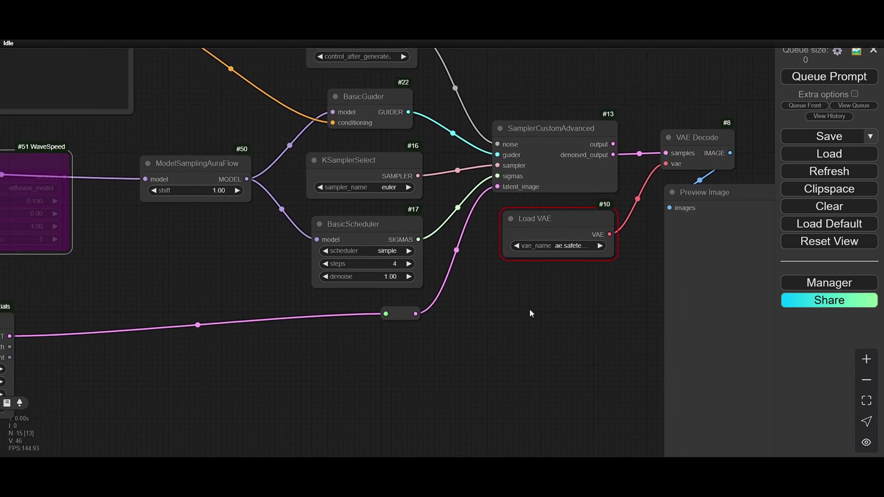
pyautogui.scroll(-3, 515, 337)
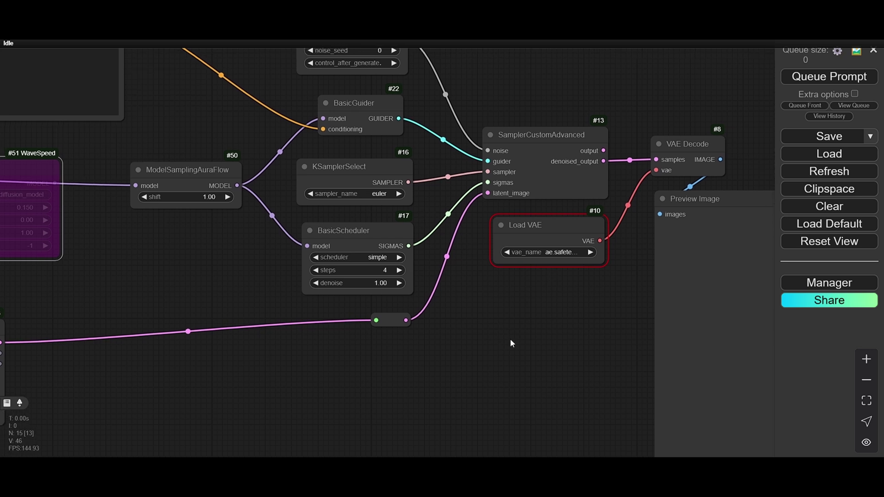
# - Queue the Flux run with the cache bypassed and follow the nodes as they execute
pyautogui.click(811, 76)
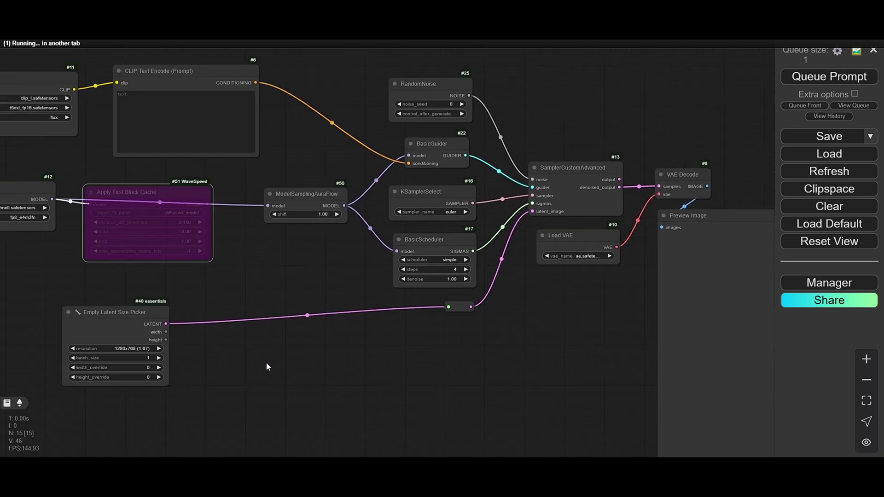
pyautogui.moveTo(296, 371); pyautogui.dragTo(390, 372)
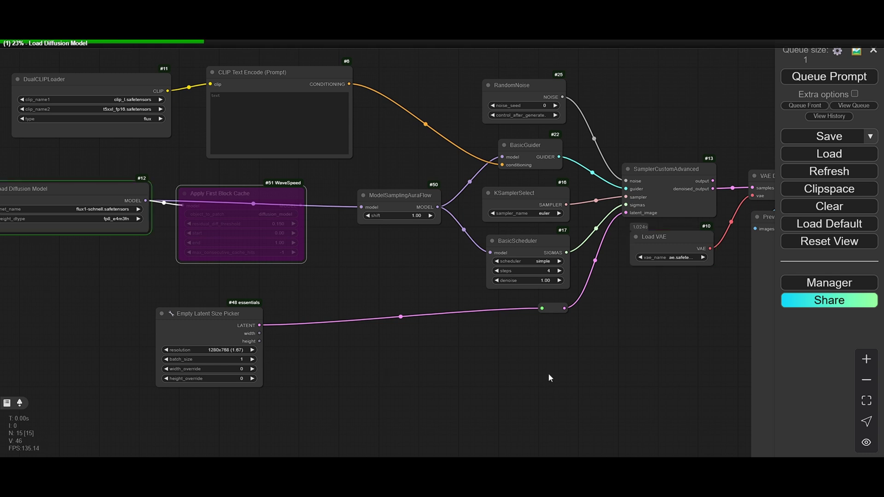
pyautogui.scroll(-2, 549, 375)
pyautogui.moveTo(548, 375); pyautogui.dragTo(487, 358)
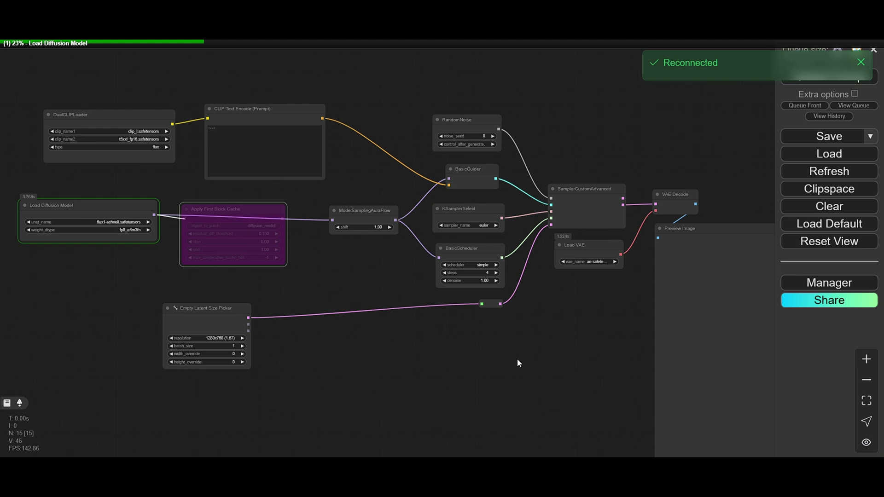
pyautogui.moveTo(517, 358); pyautogui.dragTo(490, 342)
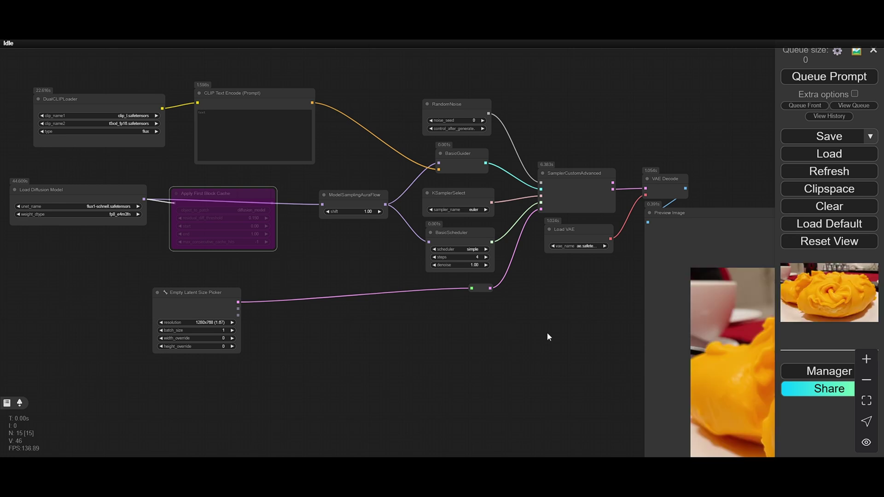
# - View the finished orange-pastry preview, then return to the model loaders and text encoder
pyautogui.moveTo(547, 332); pyautogui.dragTo(335, 282)
pyautogui.scroll(-3, 333, 279)
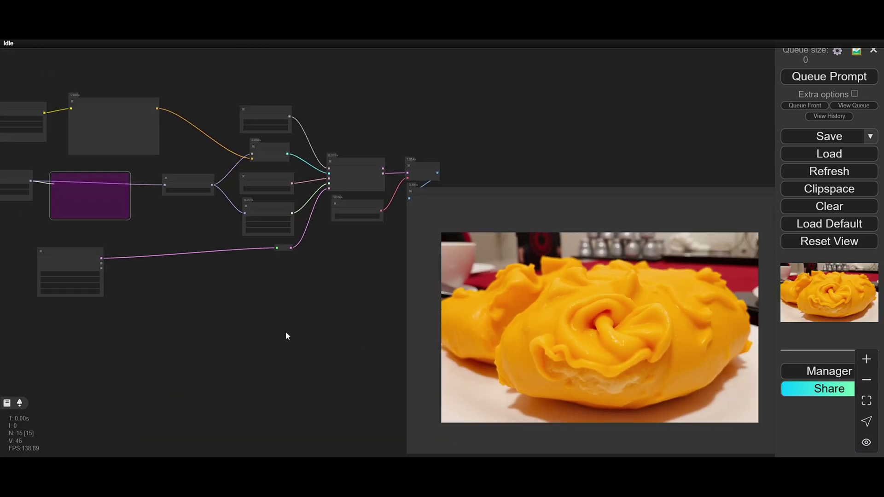
pyautogui.moveTo(129, 341); pyautogui.dragTo(424, 311)
pyautogui.scroll(5, 424, 312)
pyautogui.moveTo(380, 264); pyautogui.dragTo(401, 312)
pyautogui.scroll(8, 330, 241)
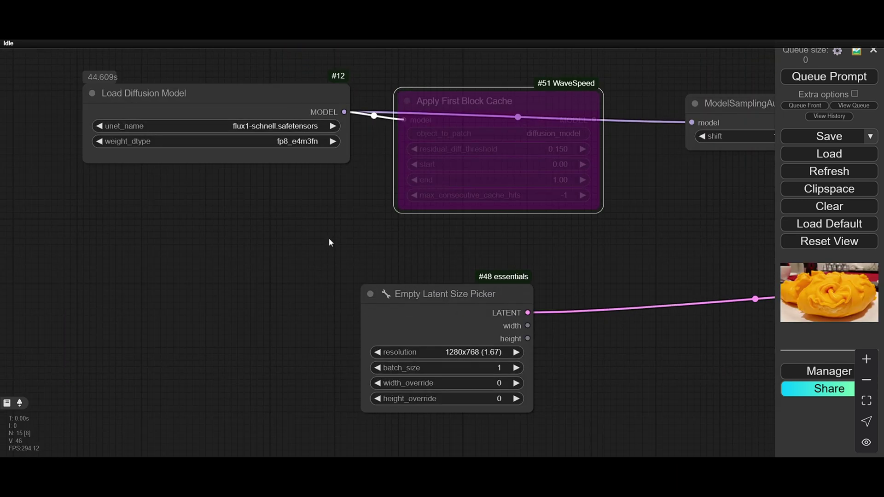
pyautogui.moveTo(569, 236); pyautogui.dragTo(471, 230)
pyautogui.scroll(-3, 295, 216)
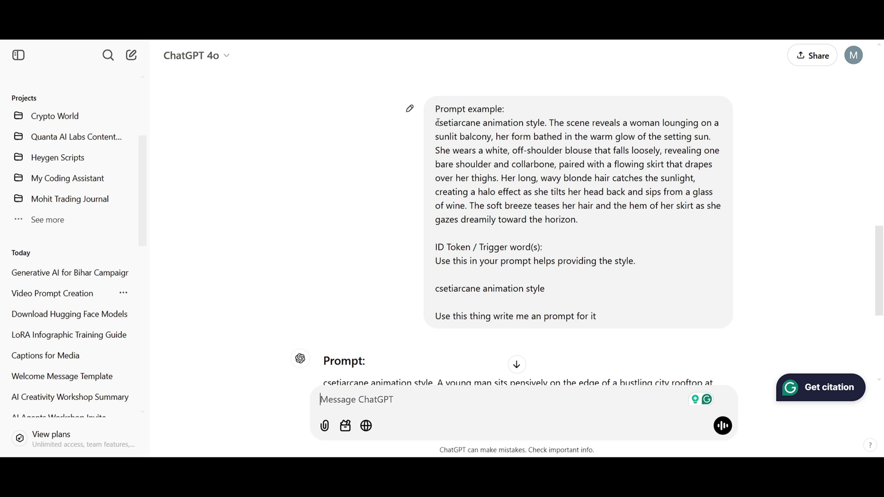
# - Copy ChatGPT's balcony scene description and focus ComfyUI's CLIP Text Encode prompt box
pyautogui.moveTo(554, 122); pyautogui.dragTo(576, 221)
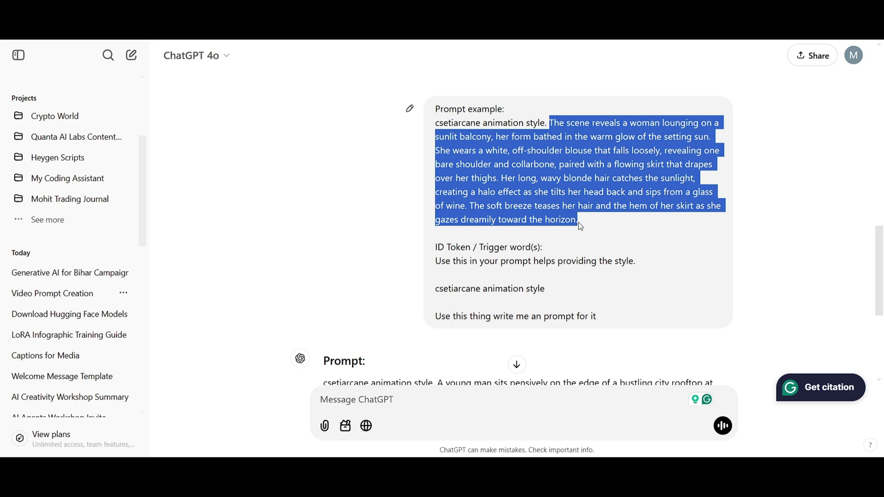
pyautogui.hotkey('ctrl', 'c')
pyautogui.hotkey('alt', 'Tab')
pyautogui.click(350, 174)
# - Paste the balcony scene as the prompt and queue the generation
pyautogui.hotkey('ctrl', 'v')
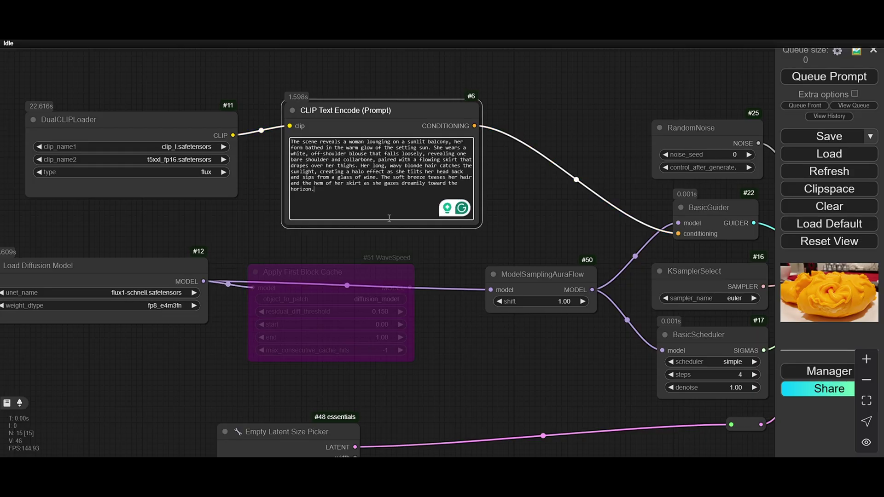
pyautogui.click(828, 76)
pyautogui.moveTo(568, 208); pyautogui.dragTo(495, 195)
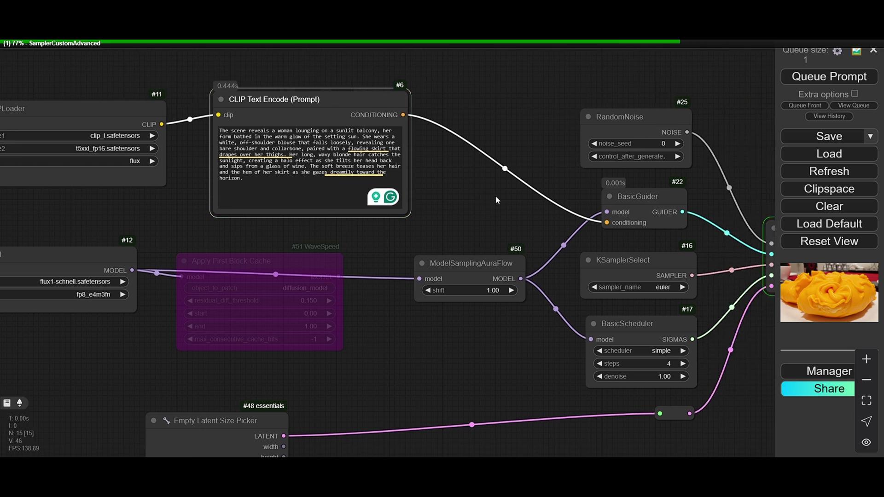
pyautogui.scroll(-3, 501, 276)
pyautogui.moveTo(506, 343); pyautogui.dragTo(461, 320)
pyautogui.scroll(-2, 514, 349)
pyautogui.moveTo(513, 349); pyautogui.dragTo(497, 325)
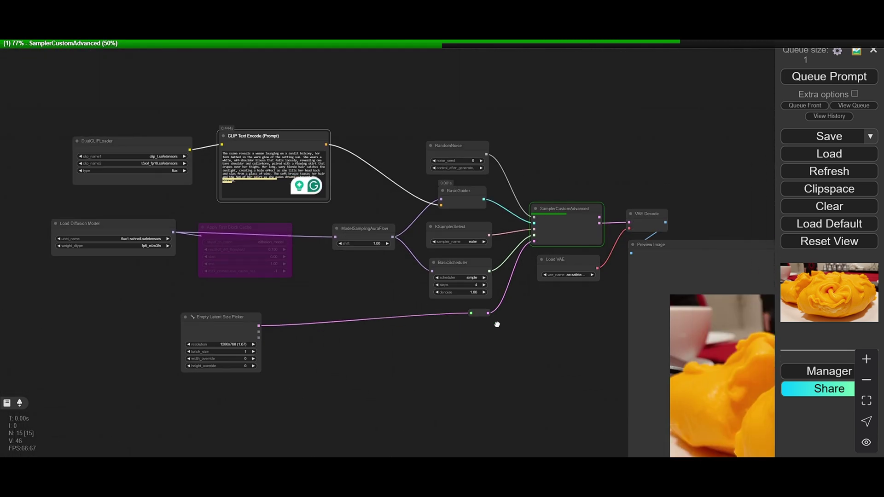
pyautogui.moveTo(521, 374); pyautogui.dragTo(502, 366)
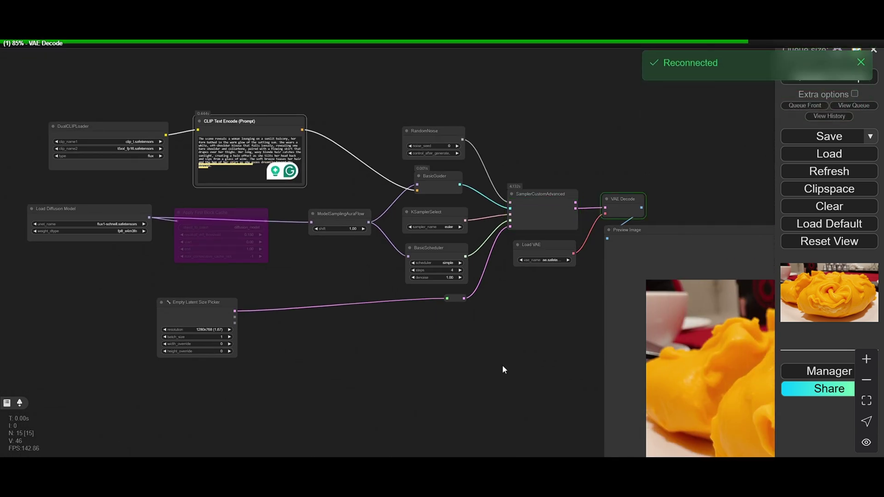
pyautogui.moveTo(425, 334); pyautogui.dragTo(77, 208)
pyautogui.scroll(-2, 276, 258)
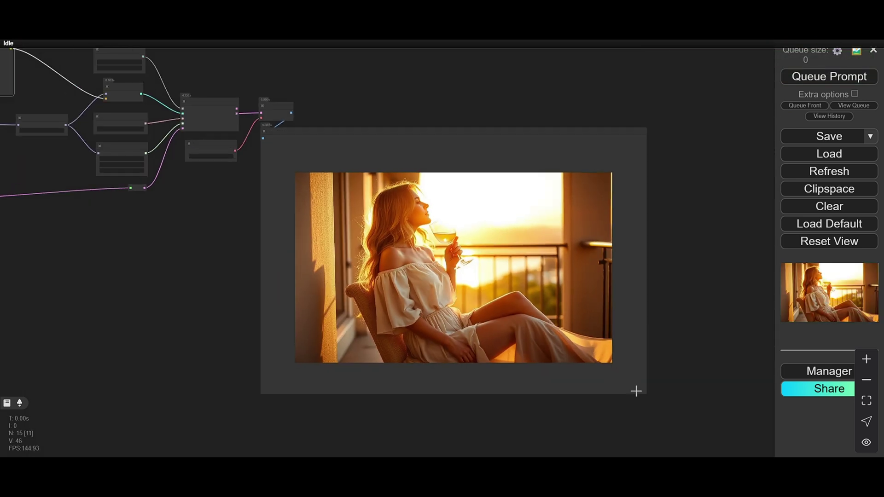
# - Shrink the Preview Image node and wire Apply First Block Cache's MODEL into ModelSamplingAuraFlow
pyautogui.moveTo(643, 388); pyautogui.dragTo(569, 331)
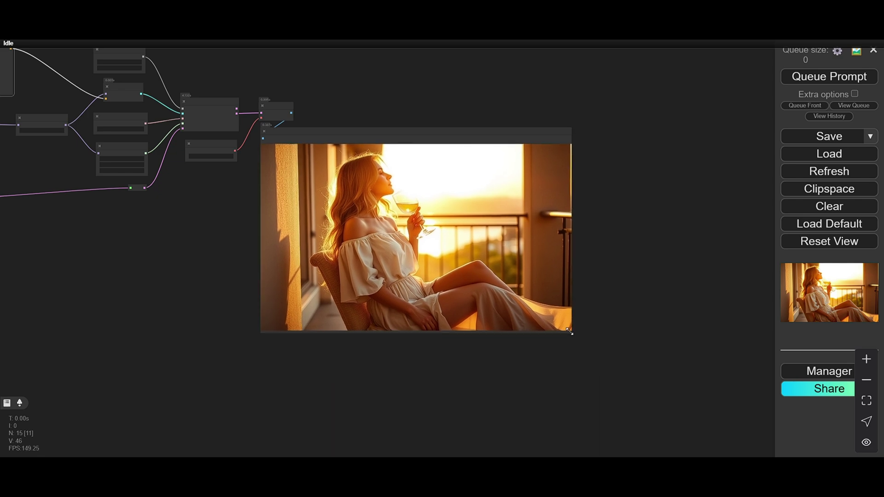
pyautogui.moveTo(76, 252); pyautogui.dragTo(359, 265)
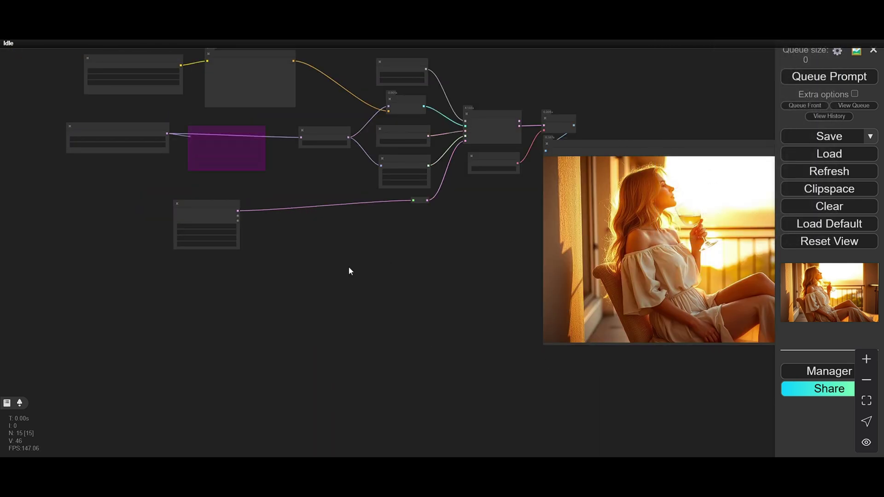
pyautogui.scroll(6, 349, 266)
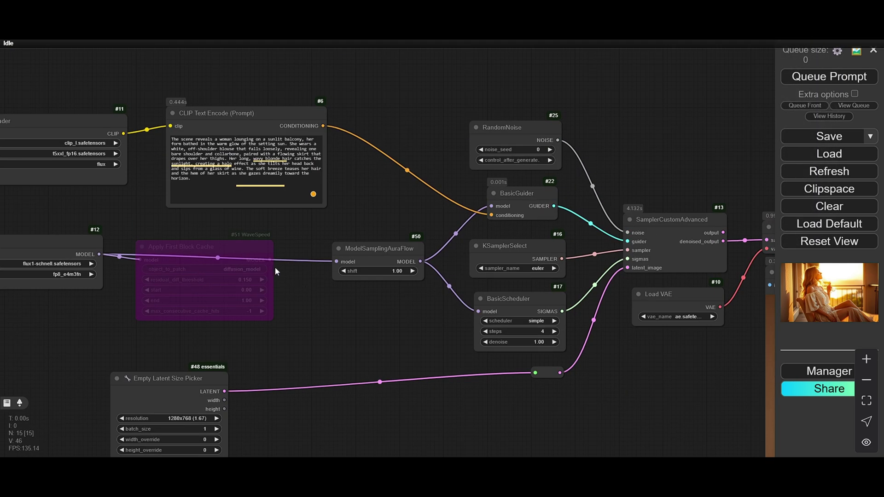
pyautogui.moveTo(271, 261); pyautogui.dragTo(337, 261)
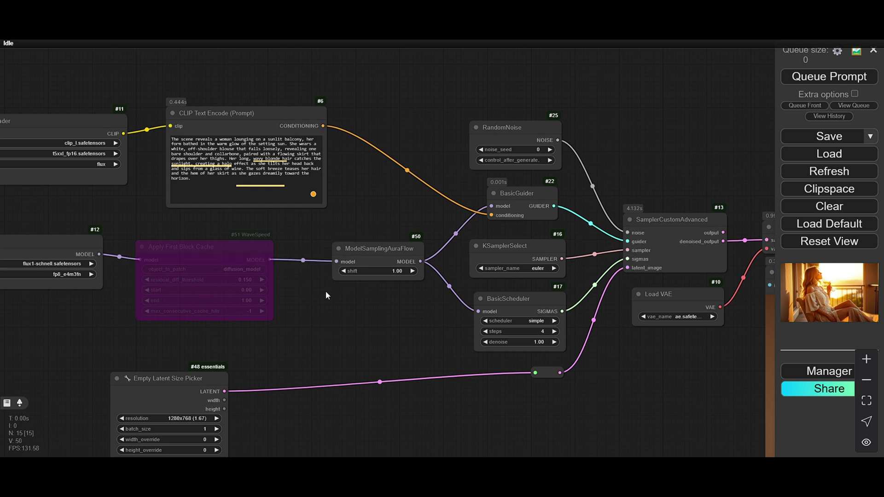
pyautogui.scroll(-2, 323, 350)
# - Un-bypass the Apply First Block Cache node with Ctrl+B
pyautogui.click(249, 269)
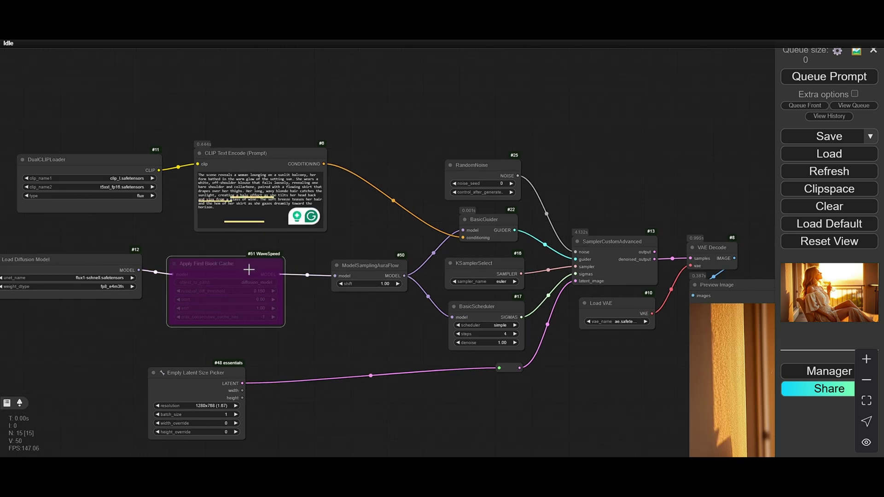
pyautogui.hotkey('ctrl', 'b')
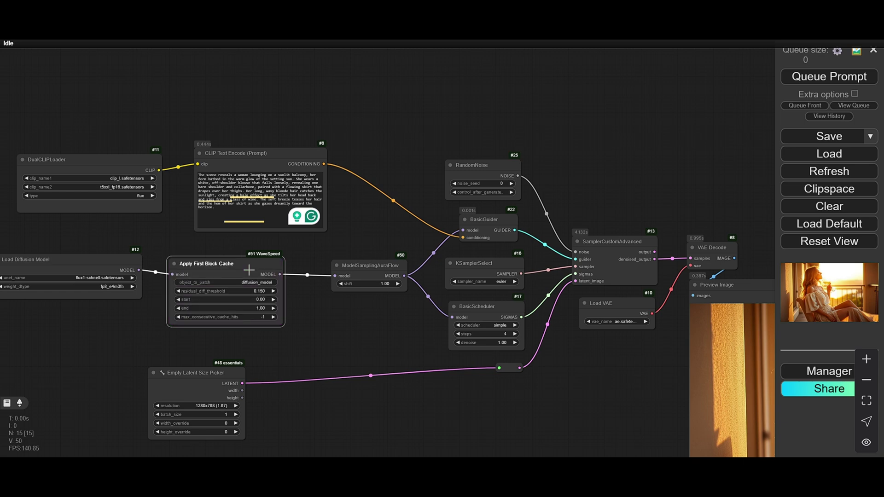
pyautogui.moveTo(366, 325); pyautogui.dragTo(371, 314)
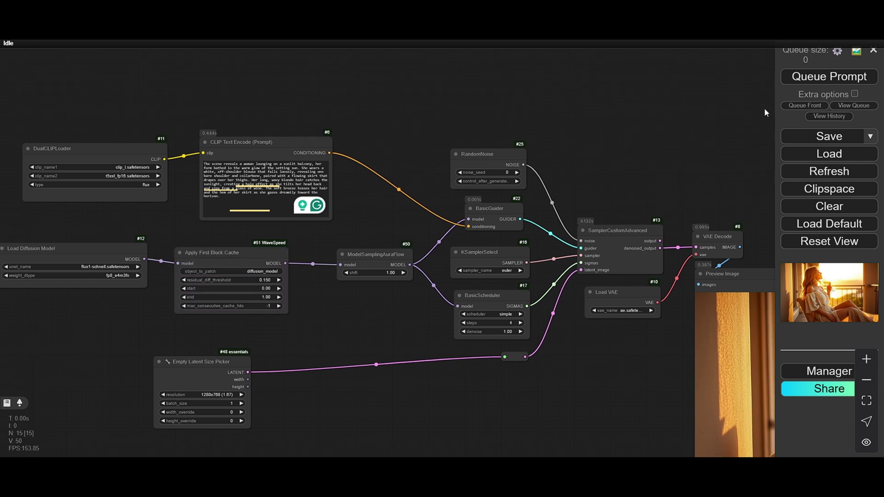
pyautogui.scroll(-4, 456, 138)
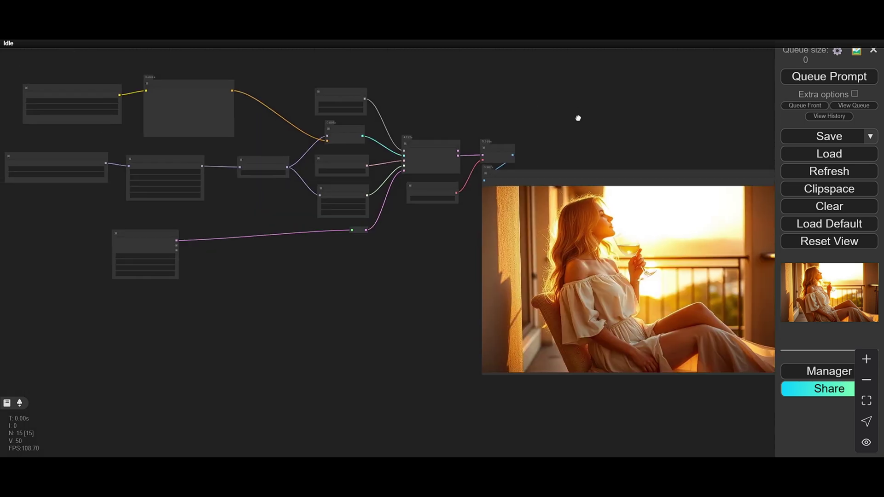
pyautogui.scroll(3, 493, 129)
pyautogui.moveTo(460, 122); pyautogui.dragTo(628, 120)
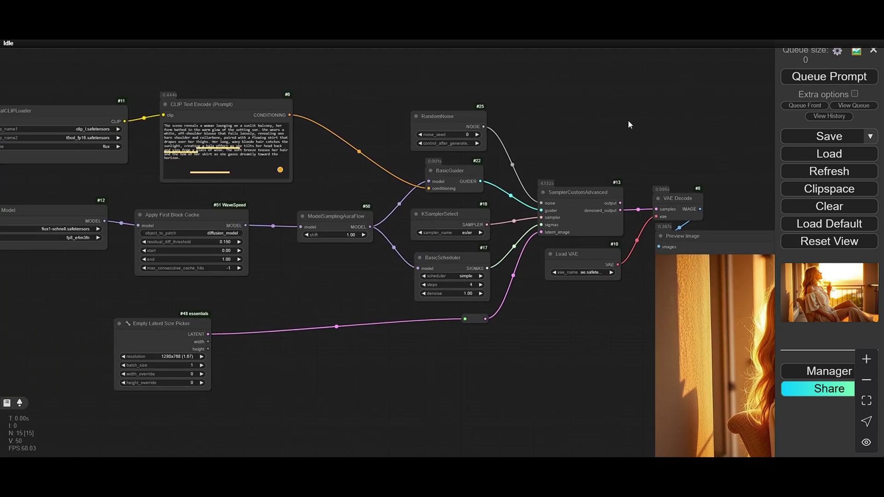
# - Queue the cached Flux run, which finishes sampling in 4.154s with the wine-sipping woman preview
pyautogui.click(822, 76)
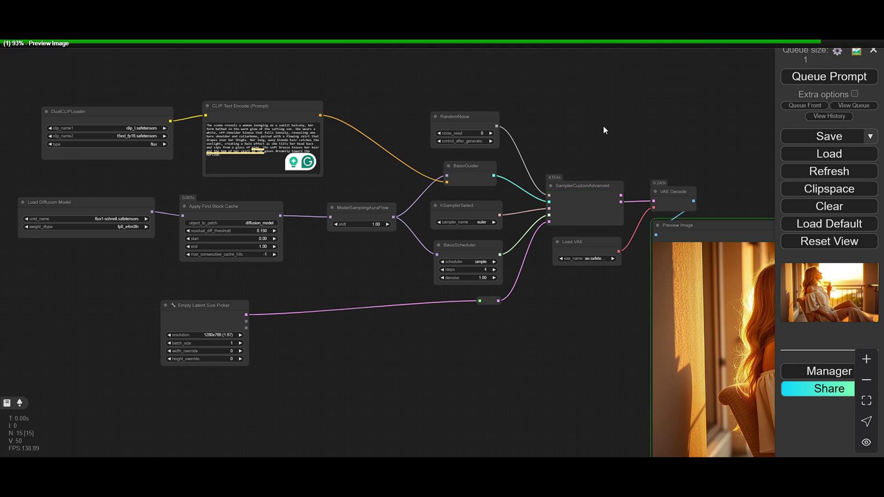
pyautogui.moveTo(605, 129); pyautogui.dragTo(651, 110)
pyautogui.scroll(-5, 405, 85)
pyautogui.scroll(8, 495, 103)
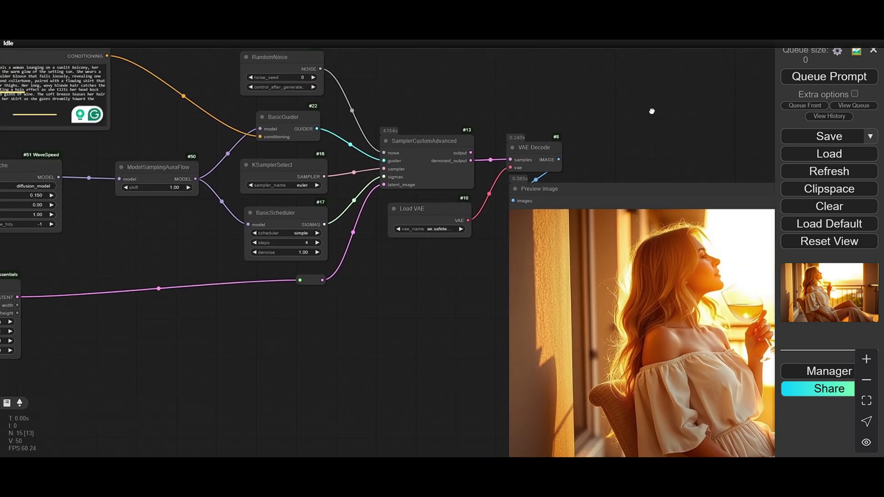
pyautogui.scroll(2, 326, 210)
pyautogui.scroll(-3, 326, 210)
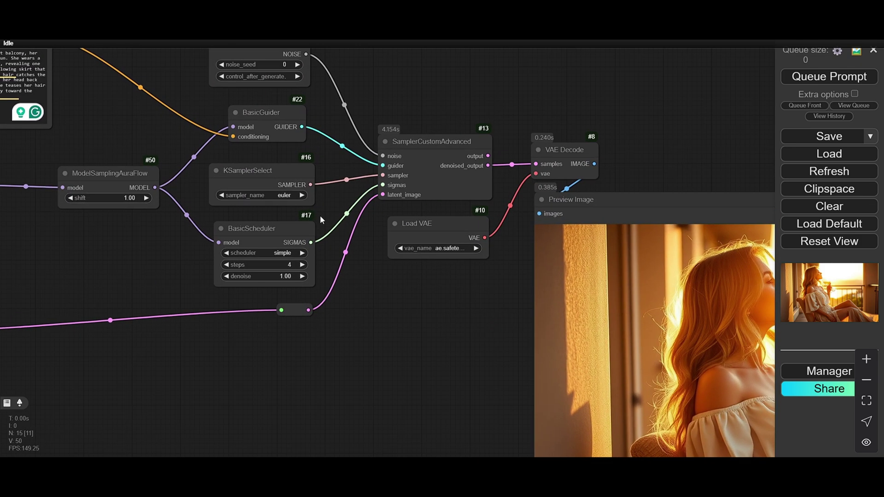
pyautogui.scroll(2, 477, 257)
pyautogui.scroll(-2, 477, 256)
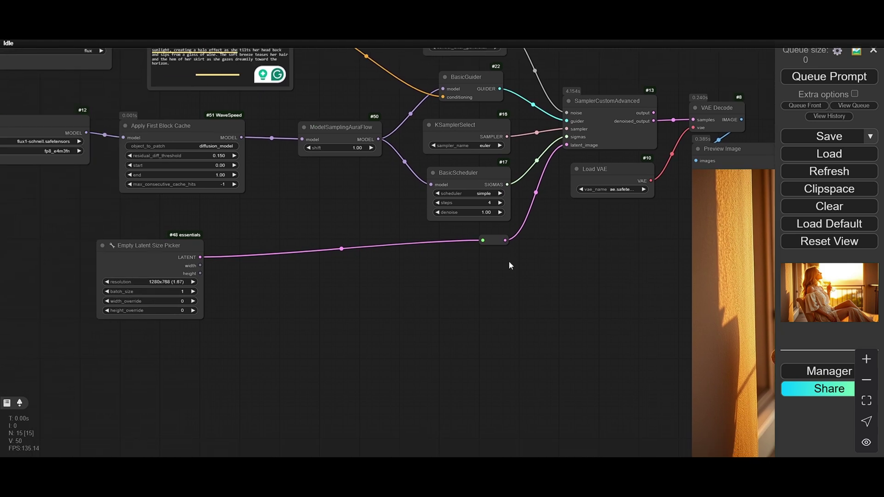
pyautogui.scroll(3, 410, 281)
pyautogui.moveTo(412, 278); pyautogui.dragTo(438, 320)
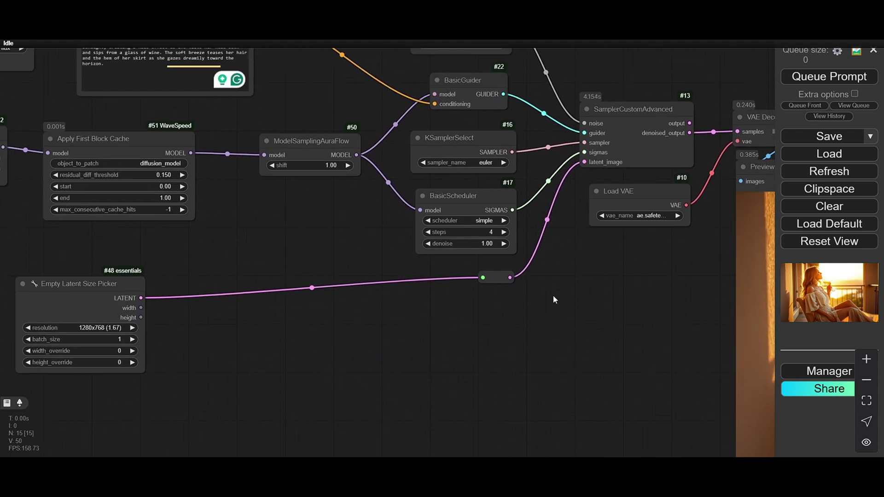
pyautogui.scroll(3, 546, 260)
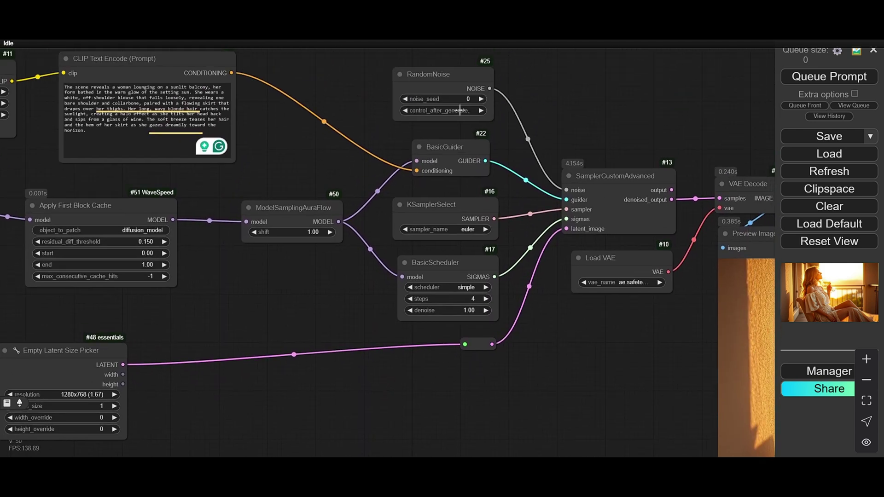
# - Widen the RandomNoise node and set control_after_generate to randomize
pyautogui.moveTo(492, 120); pyautogui.dragTo(563, 125)
pyautogui.click(531, 111)
pyautogui.click(548, 145)
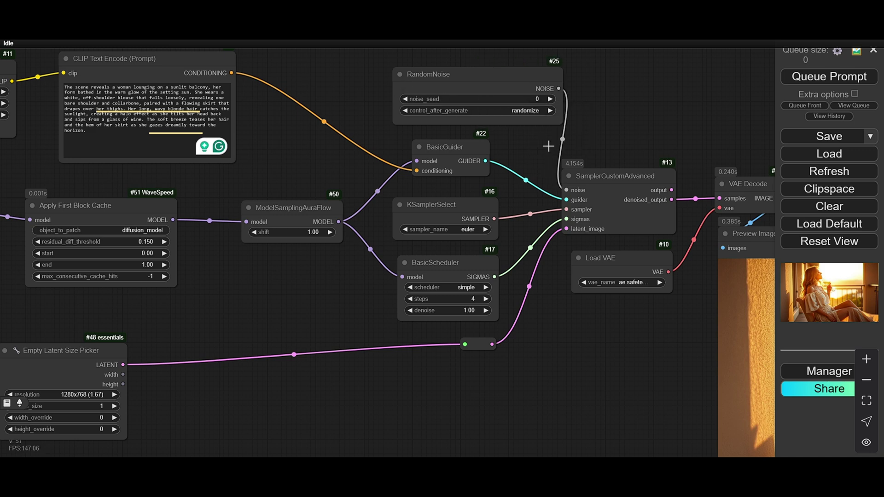
pyautogui.scroll(-4, 661, 101)
# - Queue a generation with a new random seed and bring the full preview image into view
pyautogui.click(841, 84)
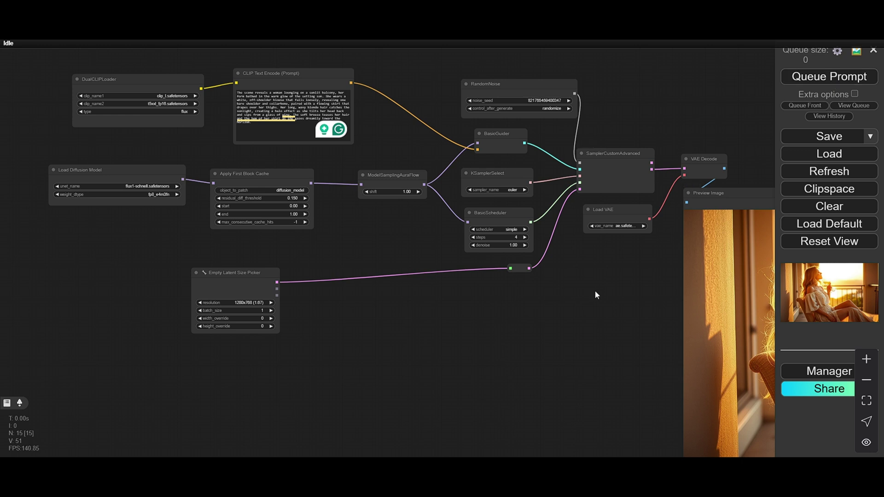
pyautogui.scroll(-3, 595, 291)
pyautogui.moveTo(568, 316); pyautogui.dragTo(444, 304)
pyautogui.scroll(1, 445, 302)
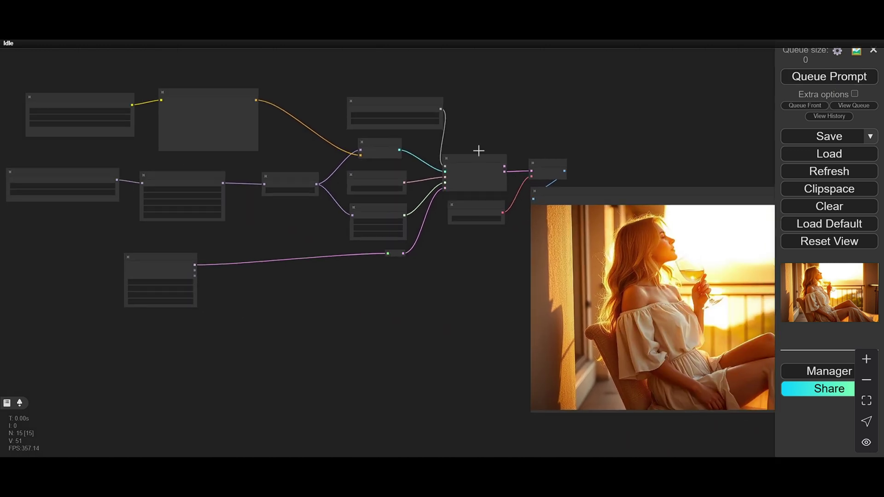
pyautogui.scroll(4, 515, 122)
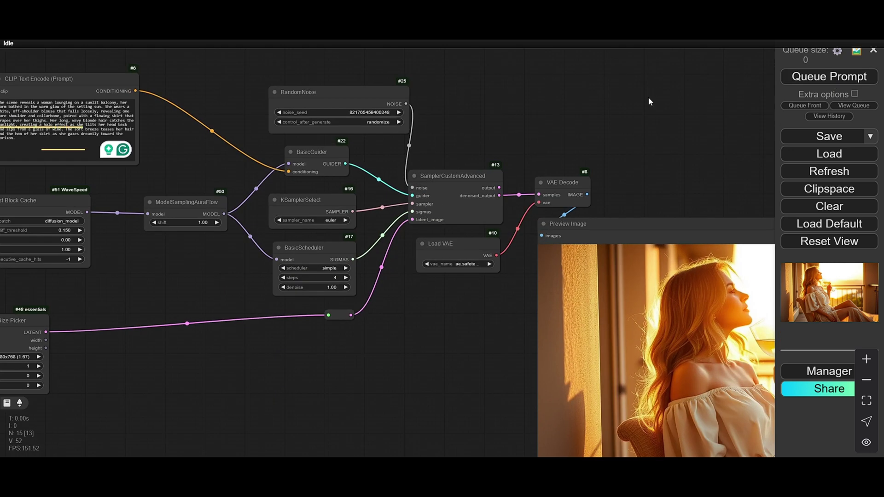
# - Generate a second balcony variation with a fresh seed and inspect the new preview
pyautogui.click(801, 77)
pyautogui.scroll(-1, 669, 129)
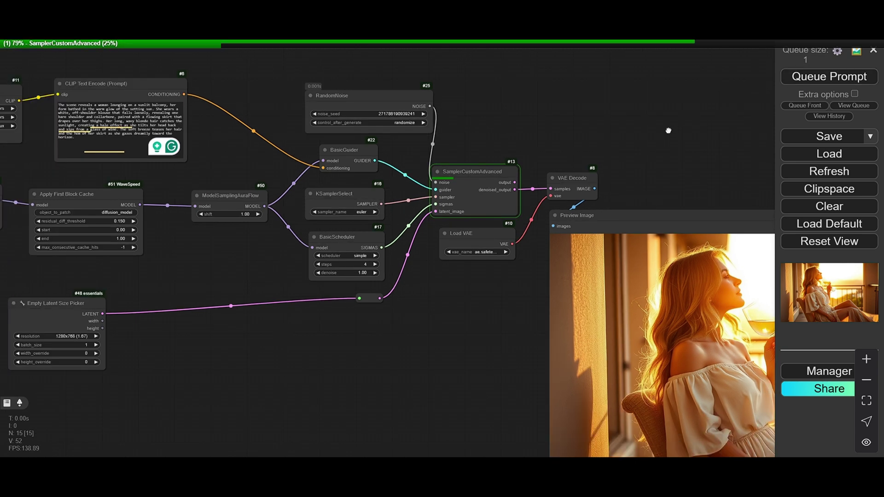
pyautogui.moveTo(668, 130); pyautogui.dragTo(600, 110)
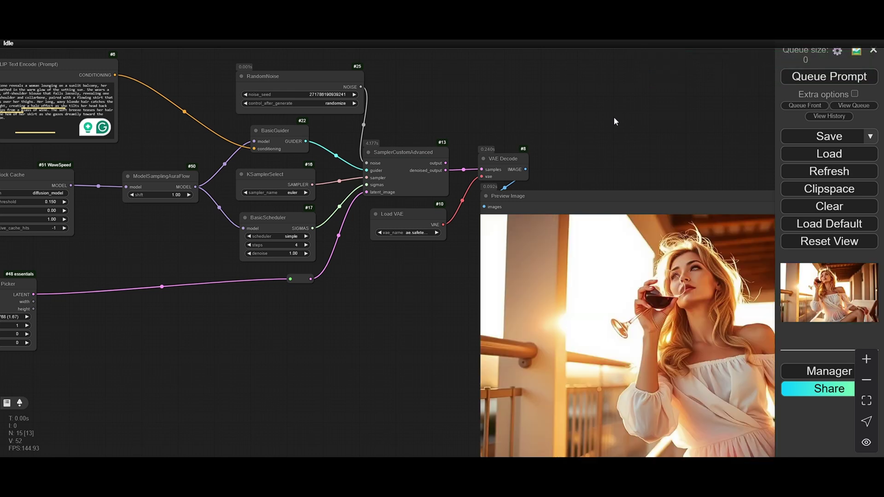
pyautogui.moveTo(652, 132); pyautogui.dragTo(468, 67)
pyautogui.scroll(-1, 468, 67)
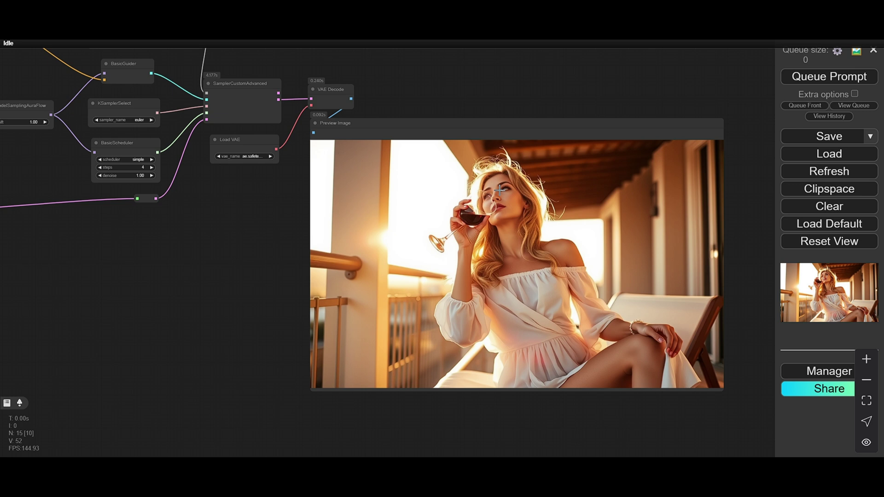
pyautogui.scroll(-1, 509, 221)
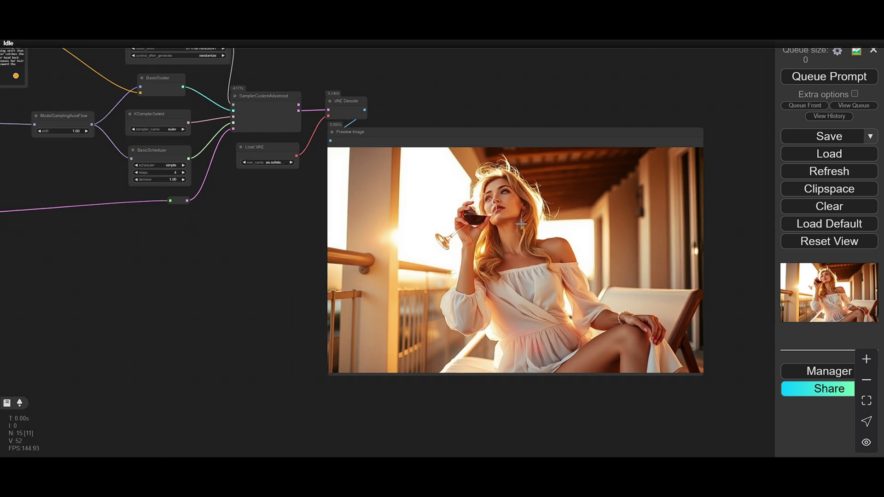
pyautogui.scroll(1, 513, 223)
pyautogui.scroll(-2, 506, 249)
pyautogui.scroll(3, 496, 274)
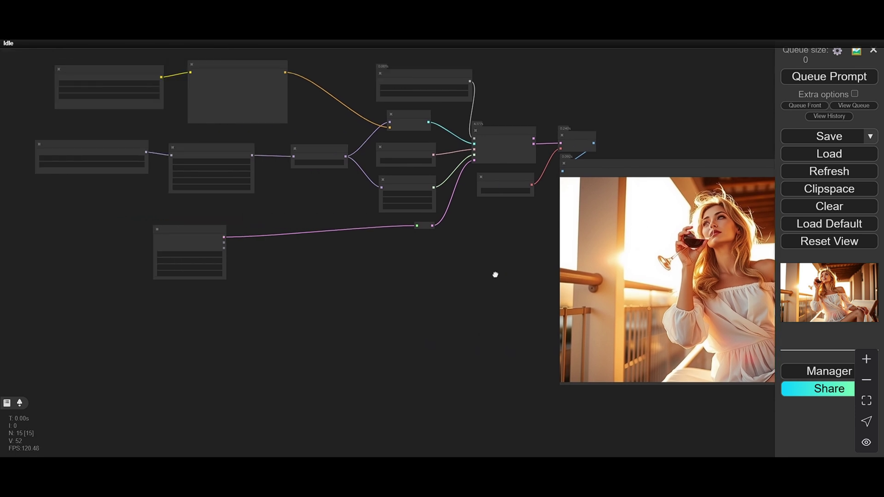
pyautogui.scroll(1, 425, 279)
pyautogui.moveTo(426, 279); pyautogui.dragTo(462, 316)
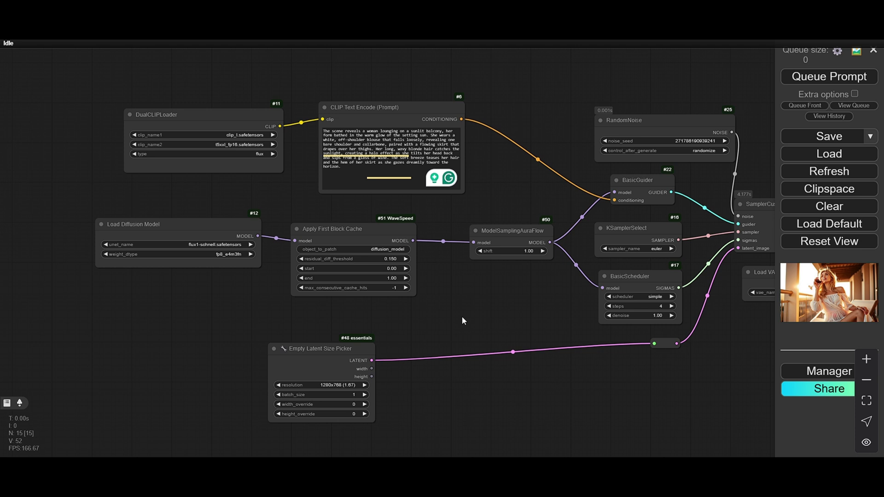
pyautogui.moveTo(526, 314); pyautogui.dragTo(510, 304)
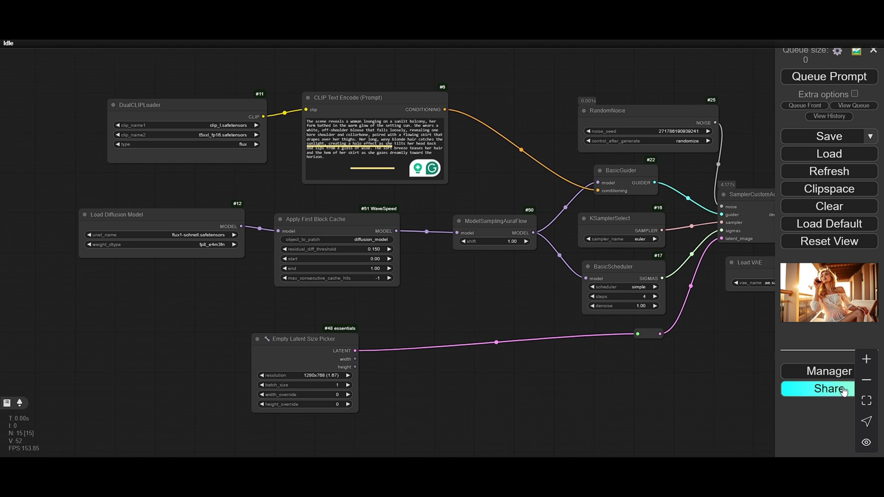
pyautogui.click(840, 371)
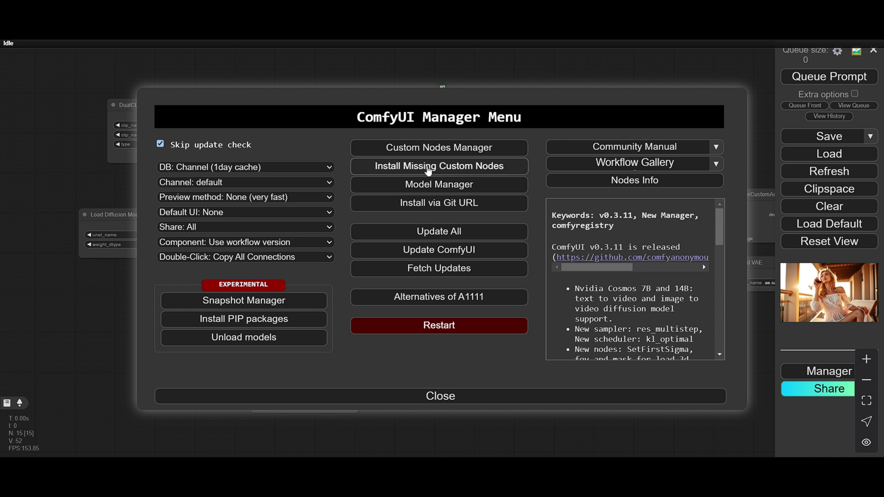
pyautogui.click(444, 148)
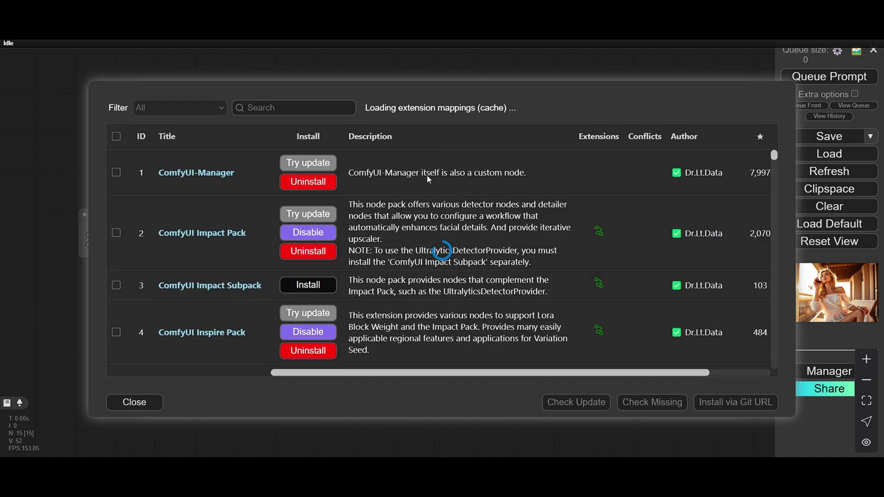
pyautogui.click(304, 112)
pyautogui.write('teaca')
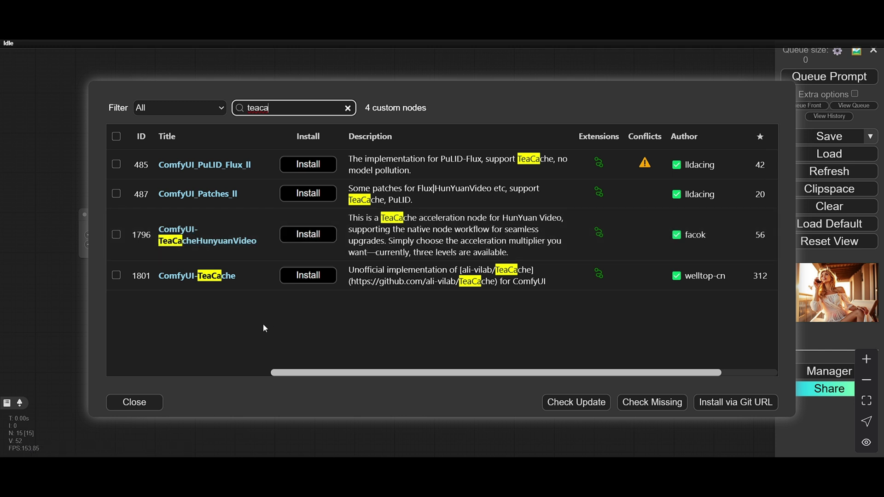
pyautogui.click(131, 405)
pyautogui.click(420, 393)
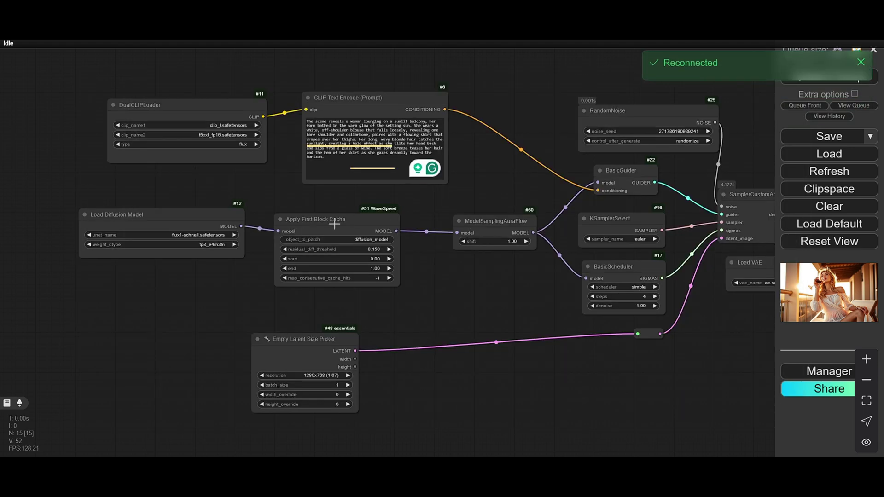
pyautogui.click(343, 217)
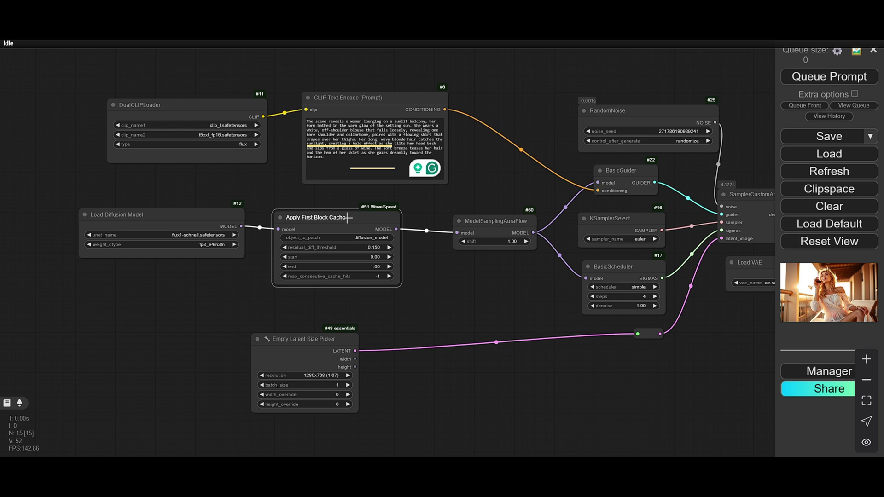